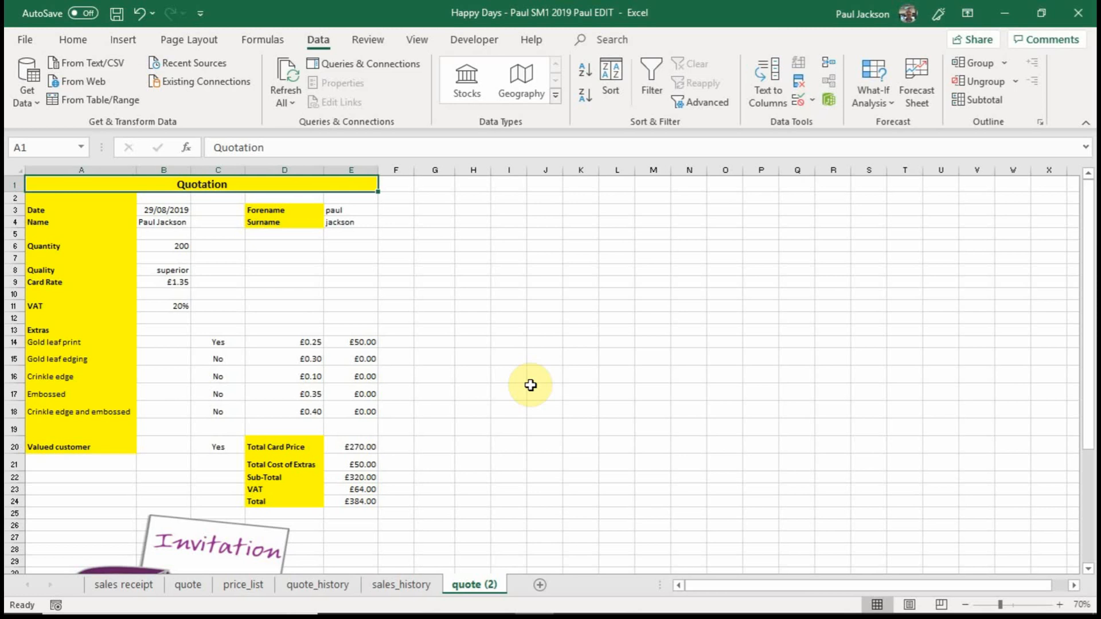
Inspect the cell references behind the extras labels in A14:A18 of the quotation.
left_click(81, 343)
left_click(84, 358)
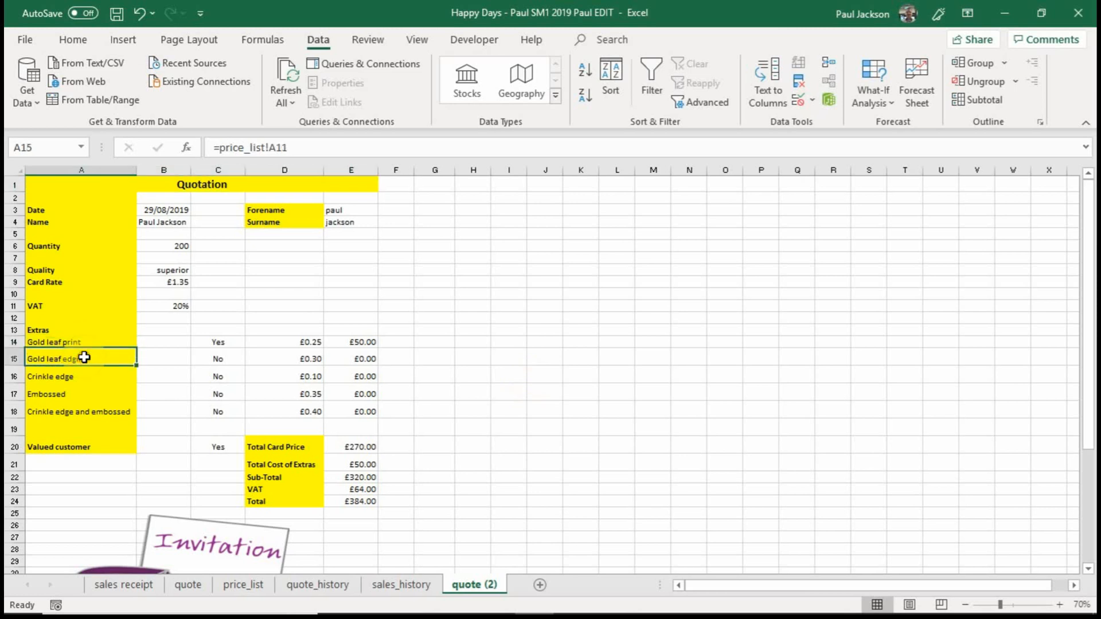
left_click(81, 377)
left_click(68, 393)
left_click(69, 413)
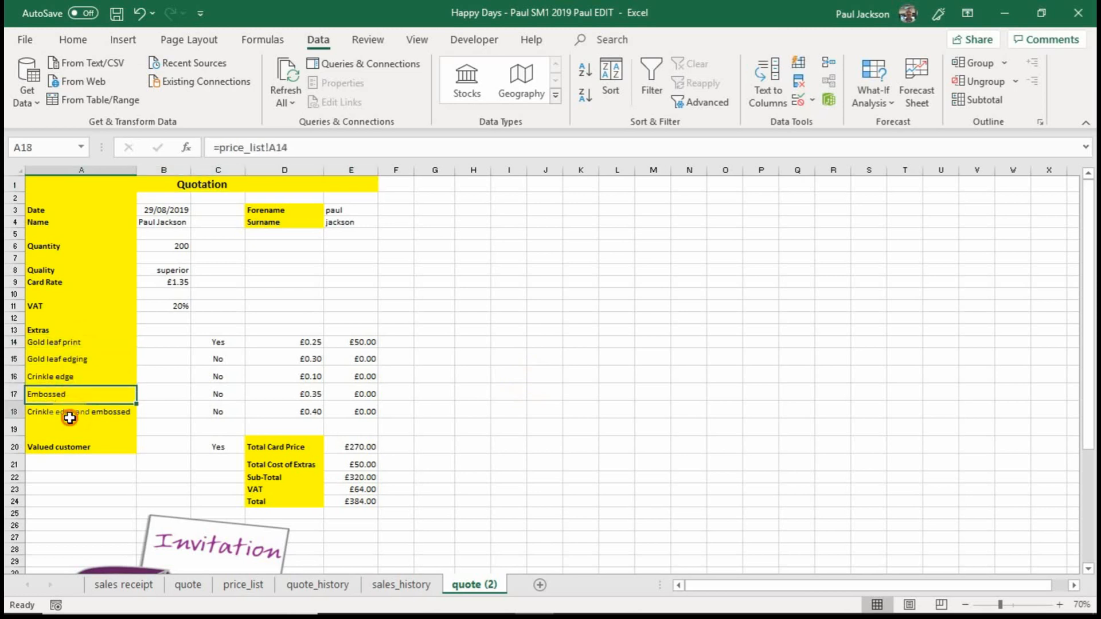
left_click(70, 393)
left_click(71, 377)
left_click(70, 359)
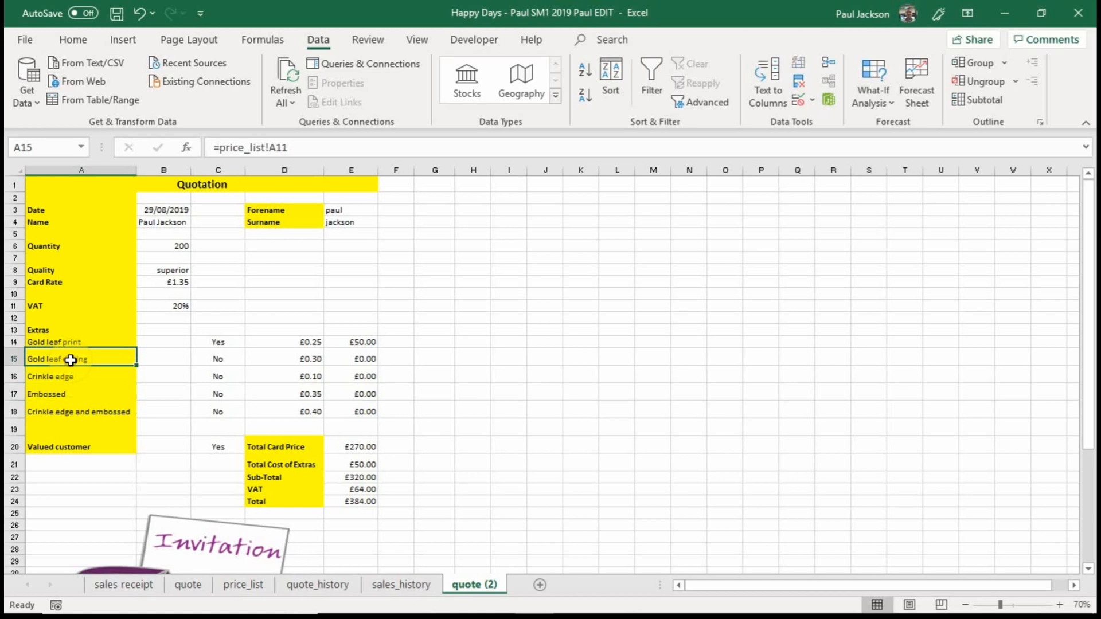
left_click(70, 341)
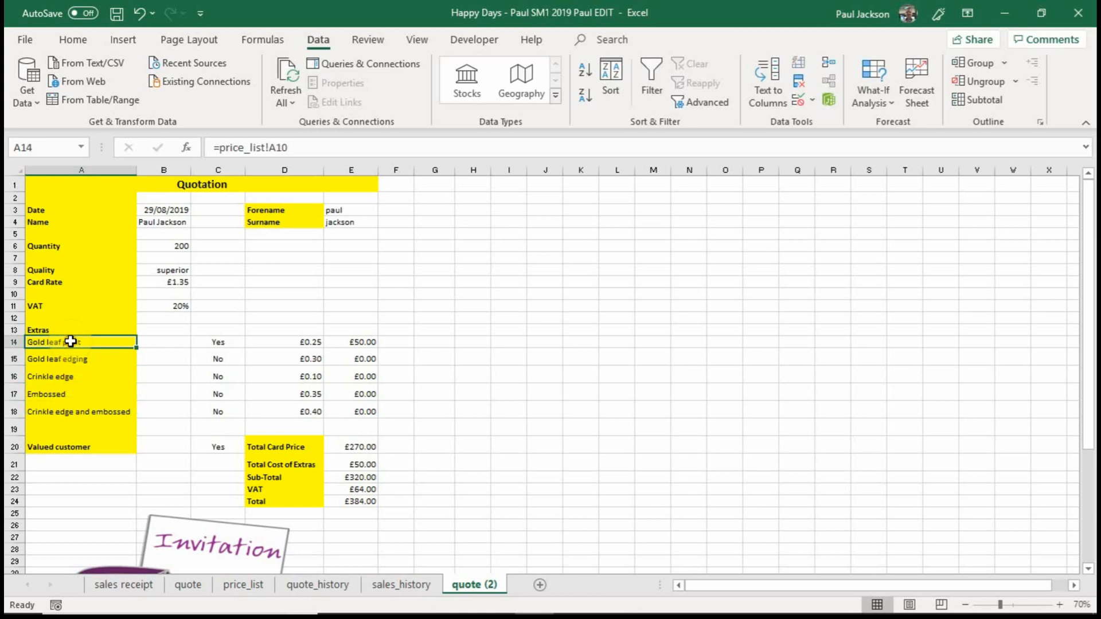
left_click(163, 332)
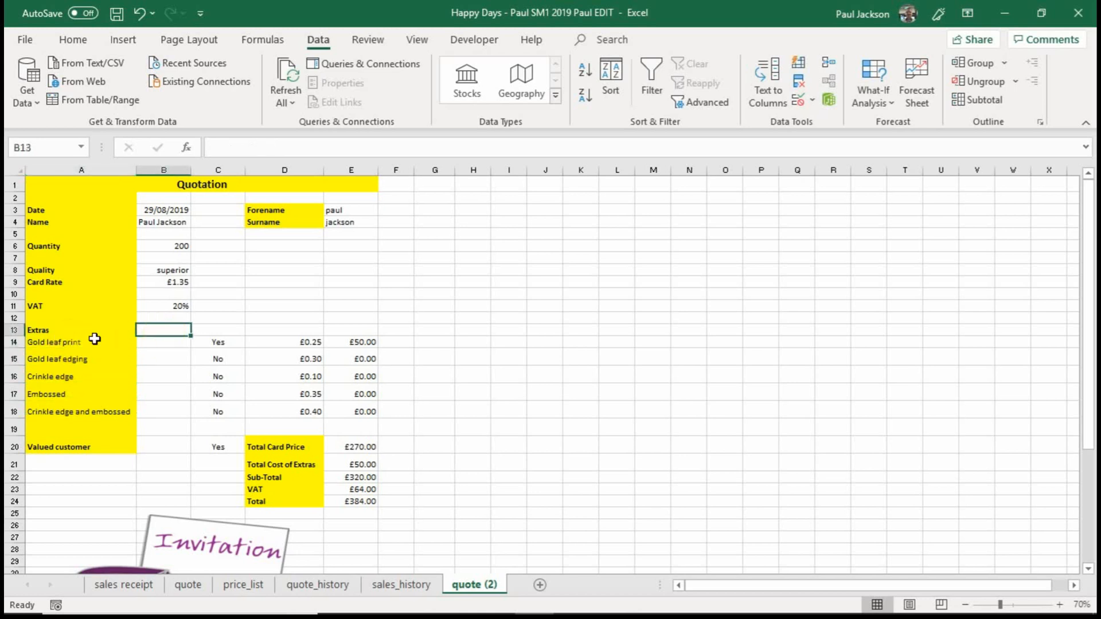
left_click_drag(94, 339, 88, 413)
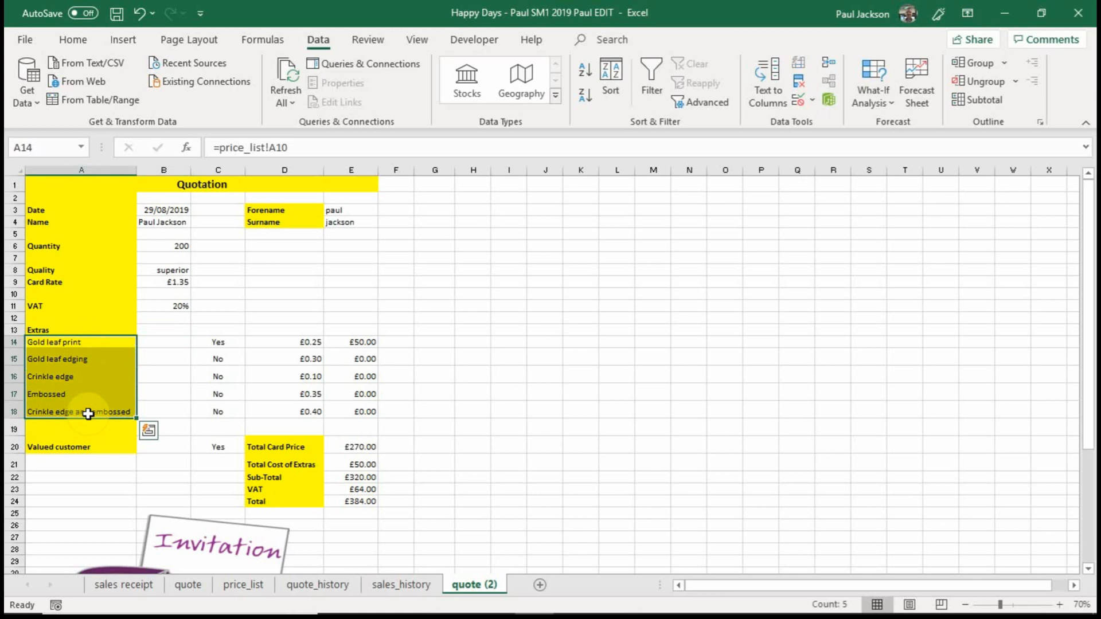
Check the source labels for the optional extras in A10:A14 of the price_list sheet, and return to quote (2).
left_click(243, 585)
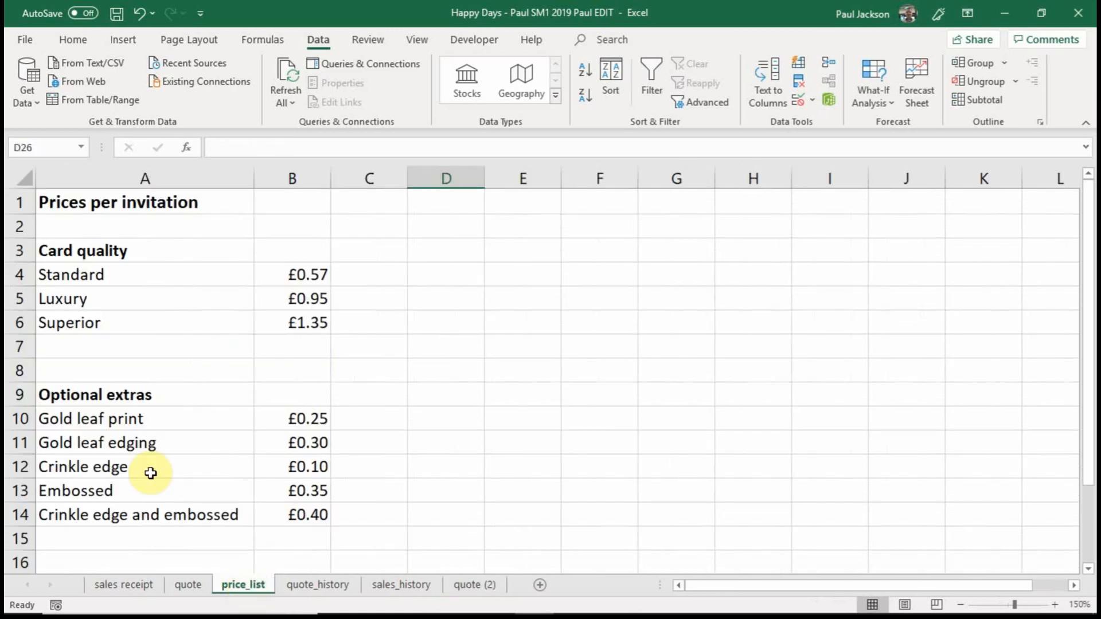
left_click(131, 418)
left_click_drag(131, 418, 140, 516)
left_click(474, 584)
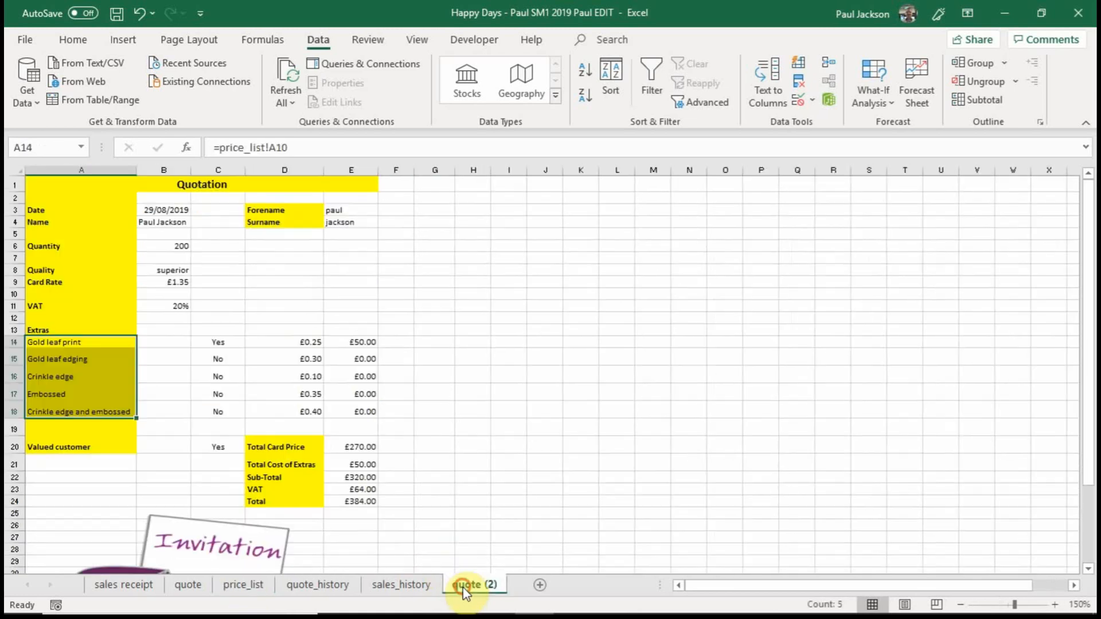
Replace the first extras label in A14 with the plain text "Gold Leaf edging".
left_click(95, 342)
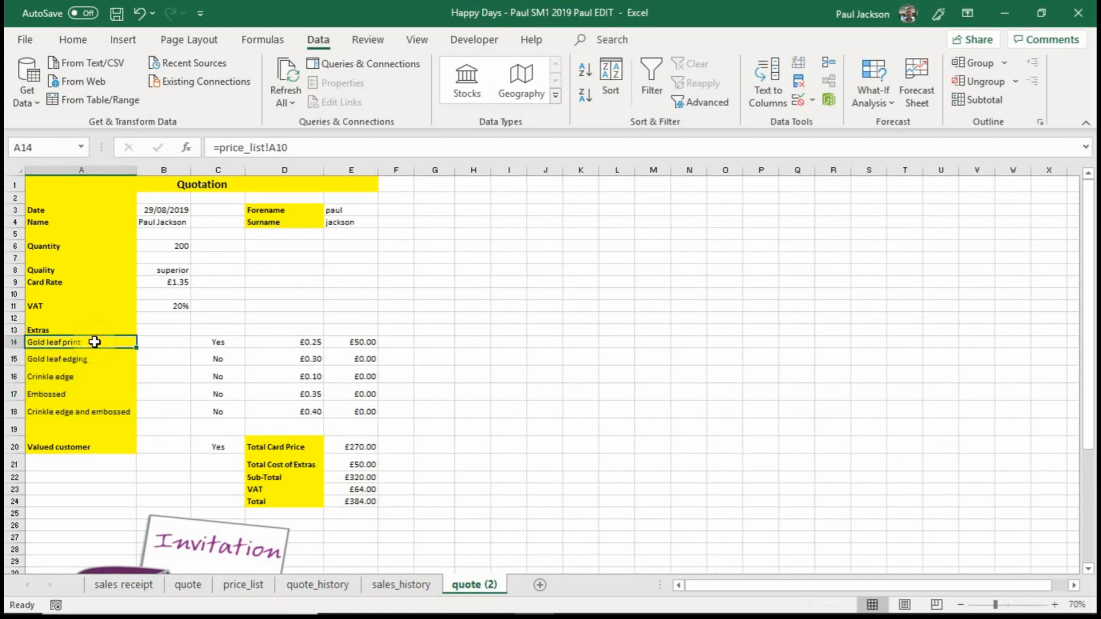
key("Delete")
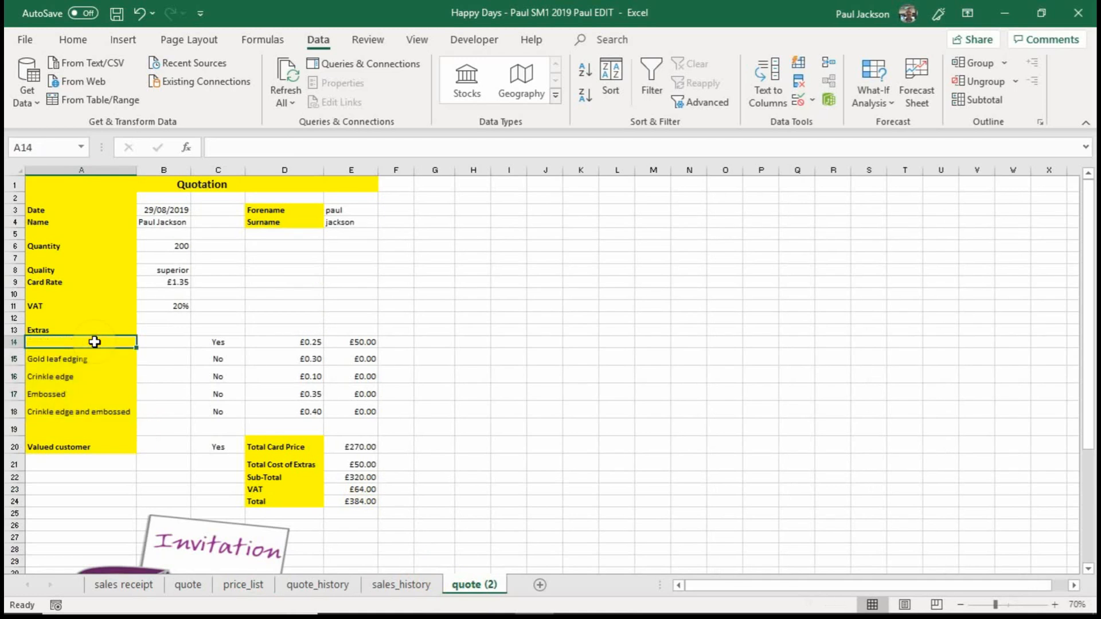
type("Go")
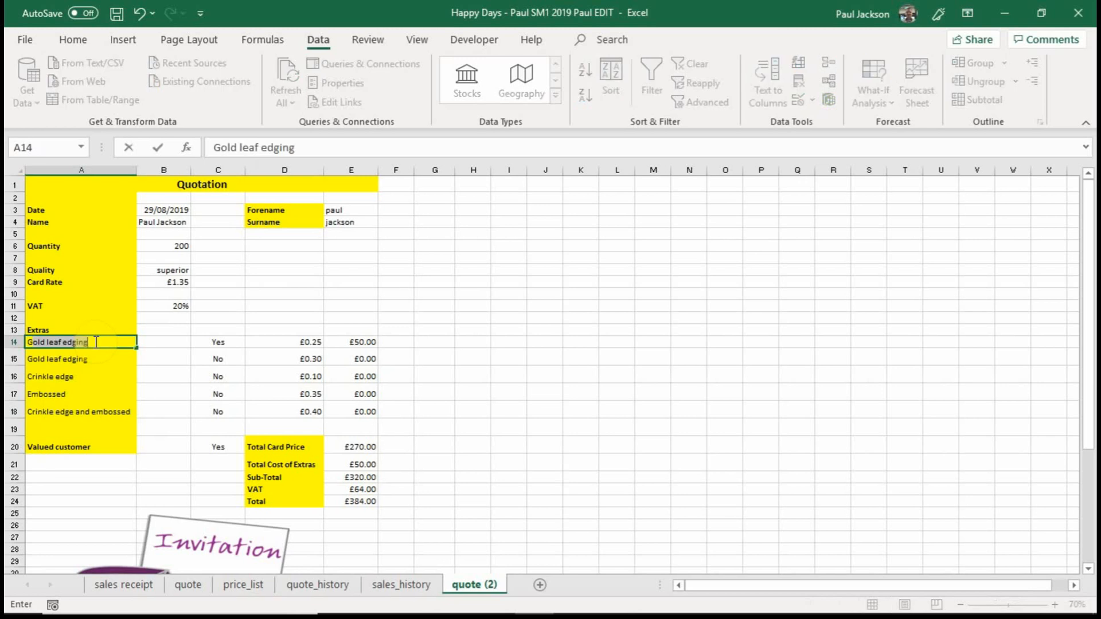
type("ld Lea")
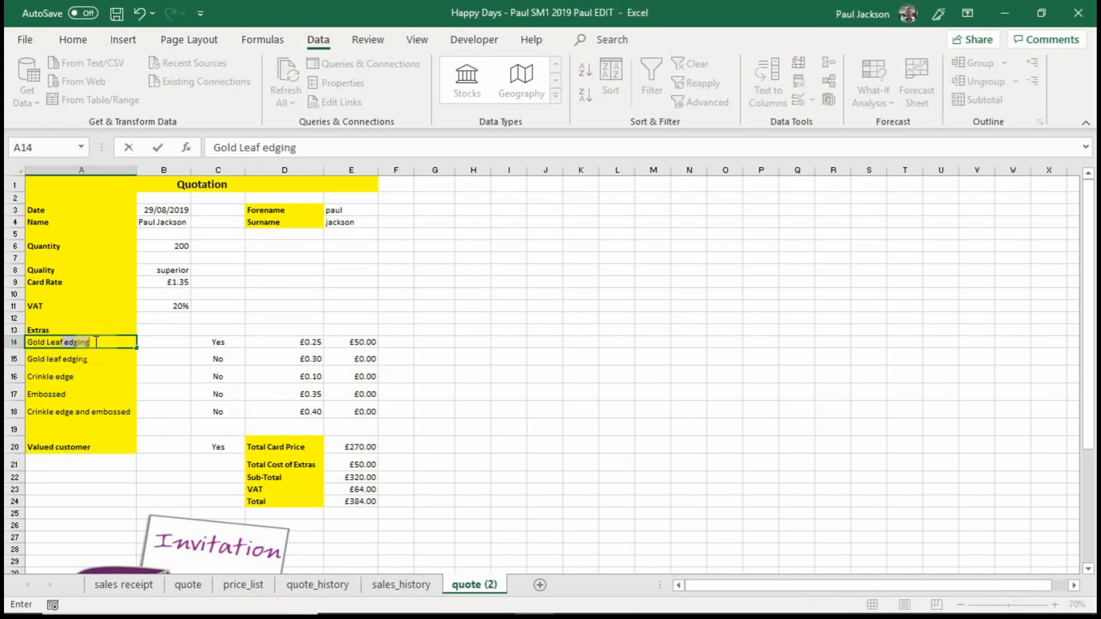
type("f e")
key("BackSpace")
key("BackSpace")
type("edg")
key("Return")
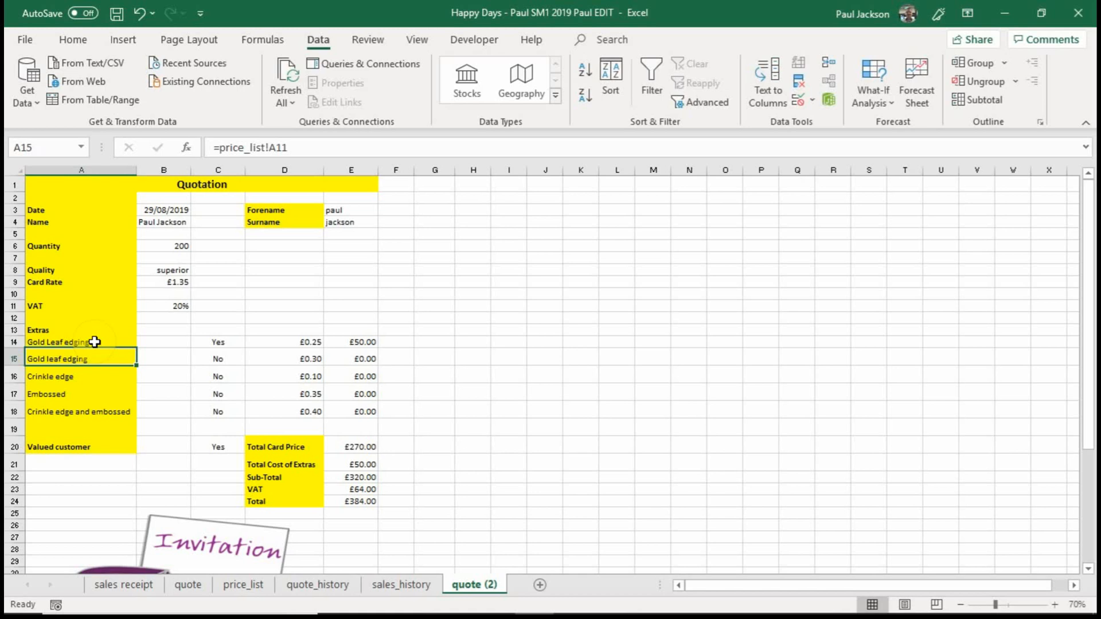
Try to link A14 to the Gold leaf edging label in cell A11 of the price_list sheet.
left_click(94, 341)
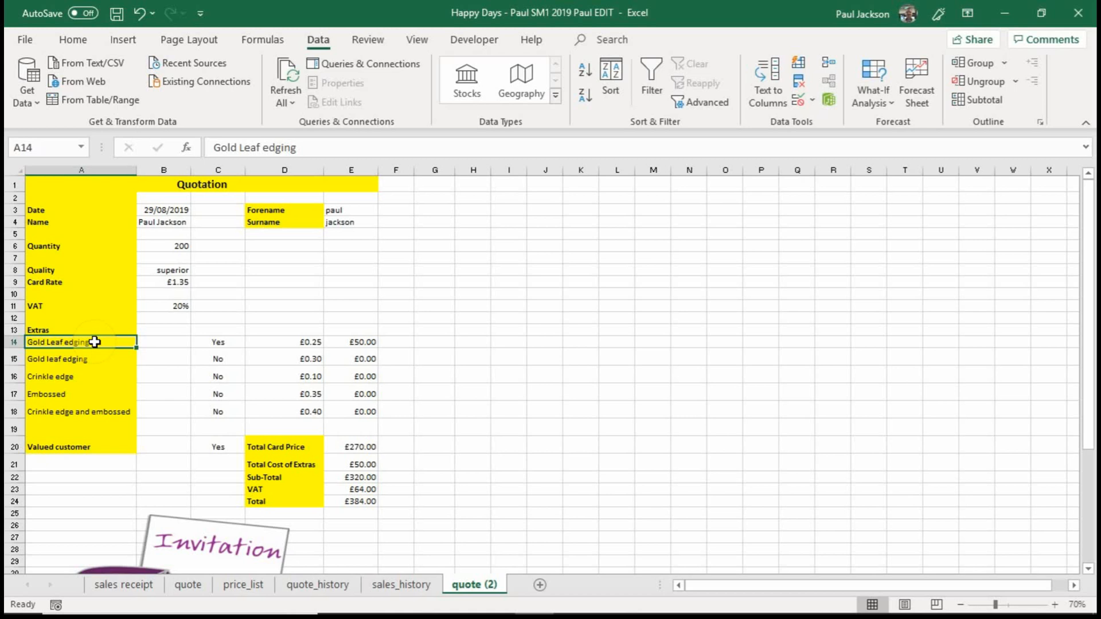
type("=")
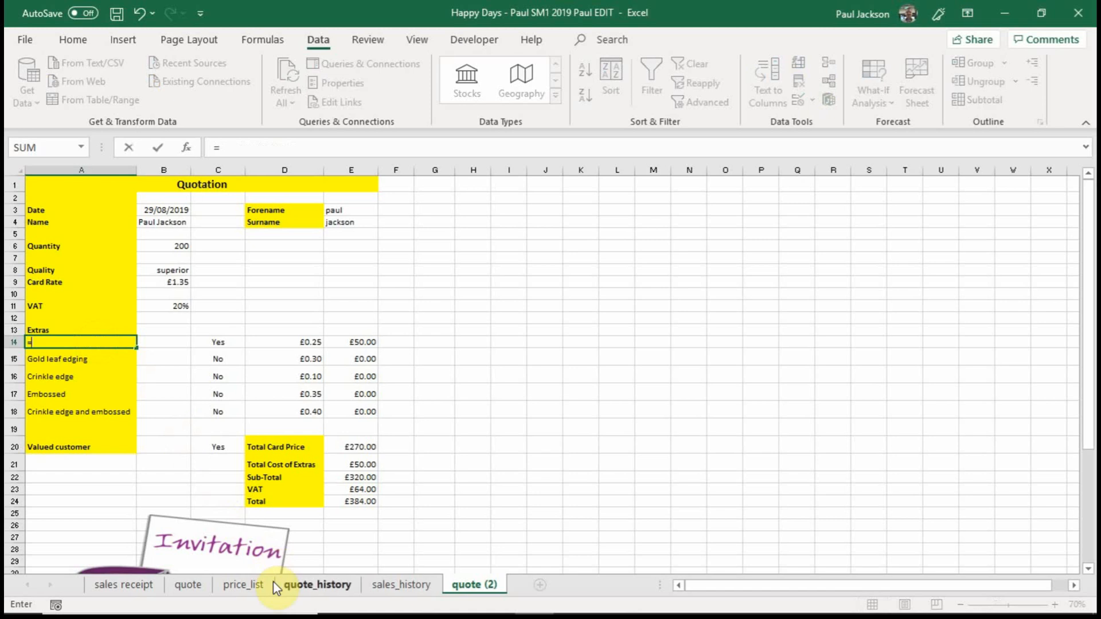
left_click(252, 587)
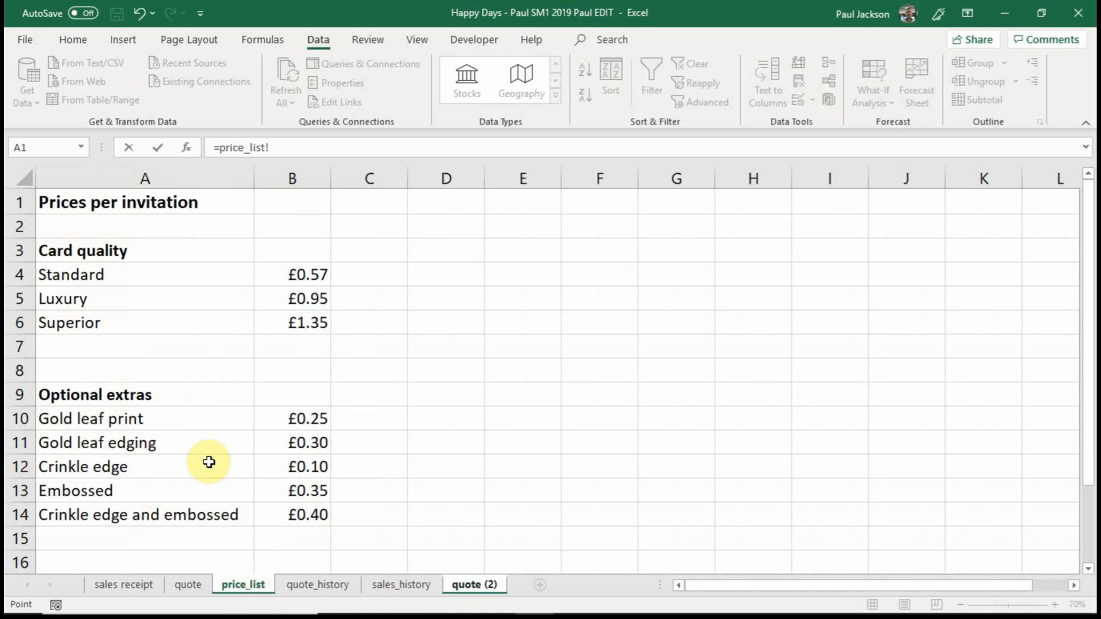
left_click(134, 443)
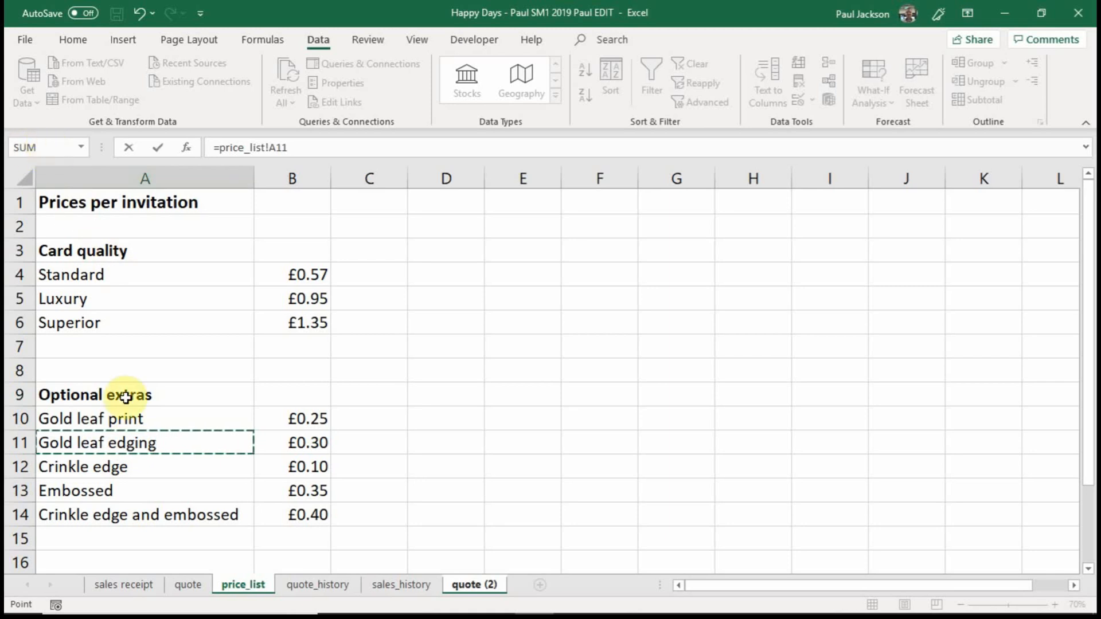
left_click(128, 441)
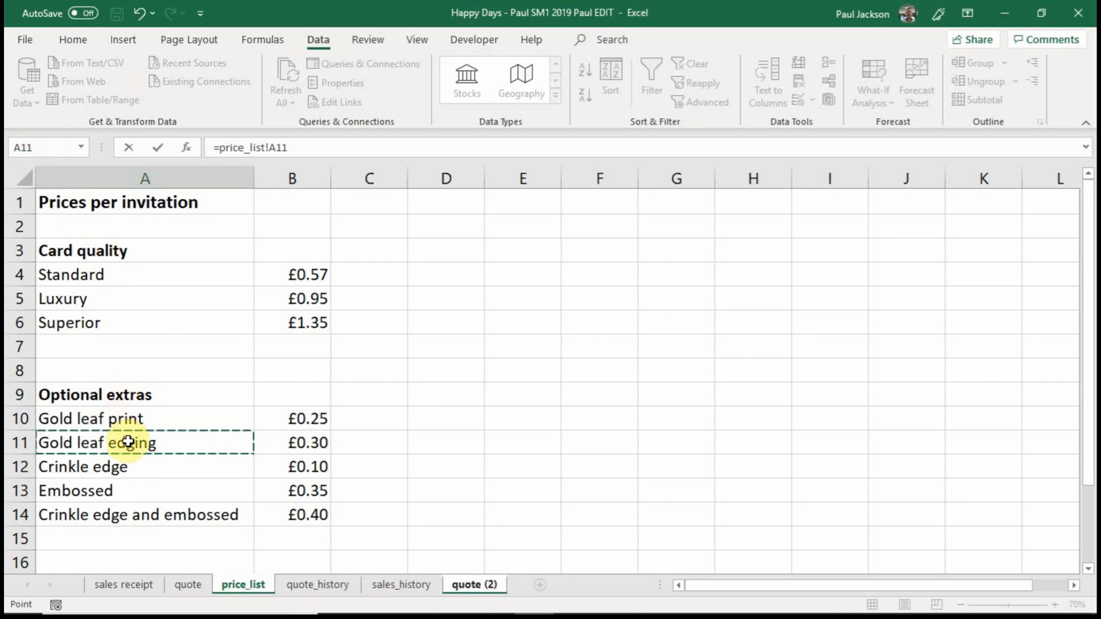
left_click(458, 585)
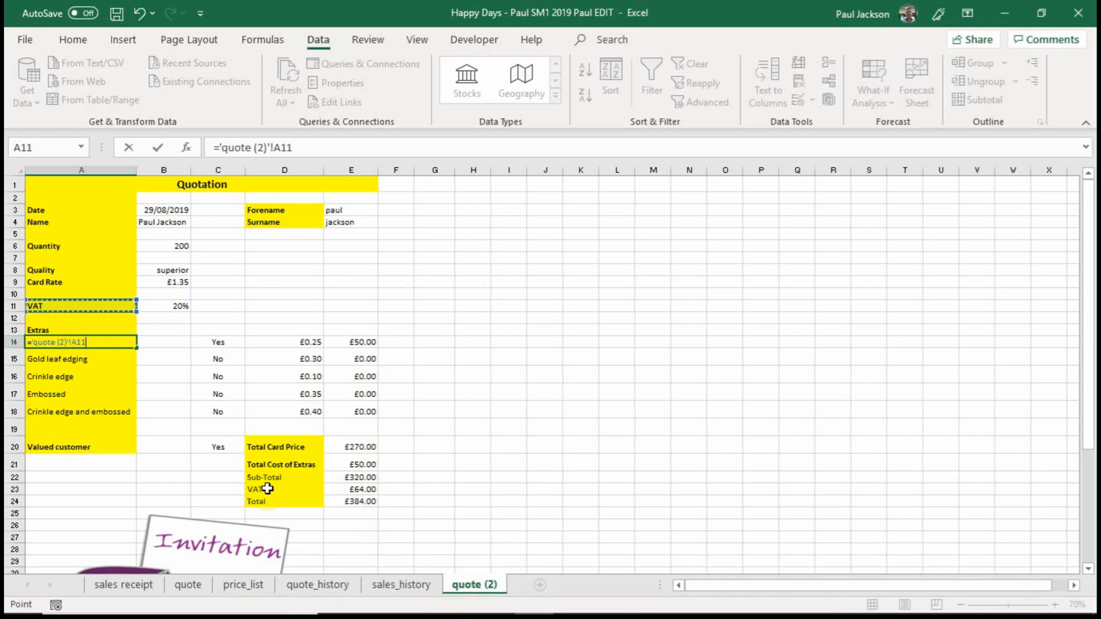
key("Return")
Link A14 to the Gold leaf print label with the formula =price_list!A10.
left_click(55, 342)
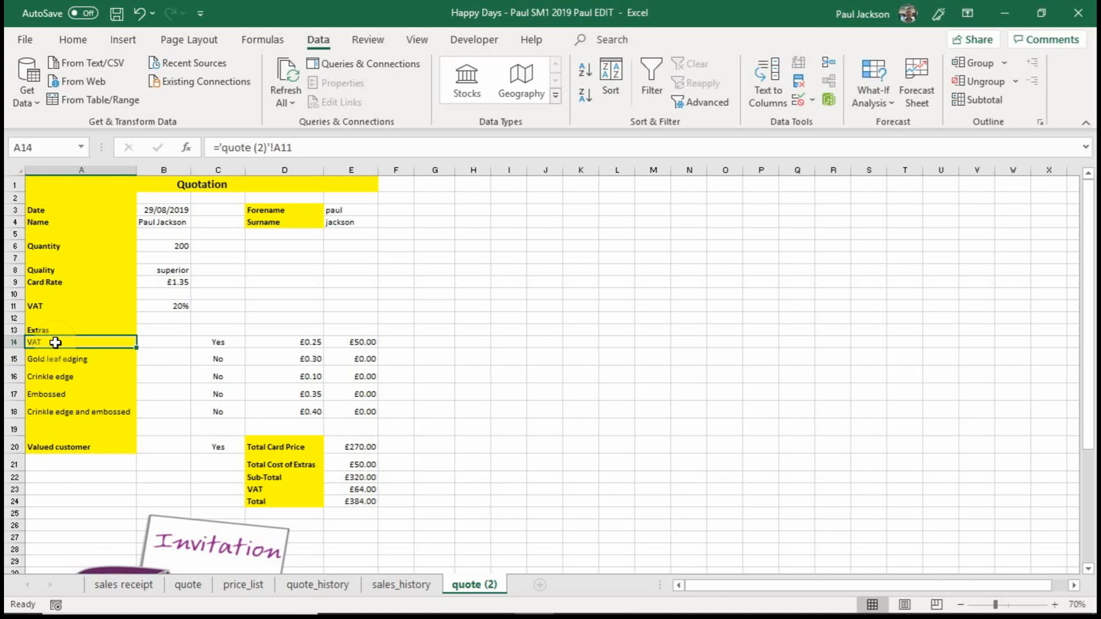
type("=")
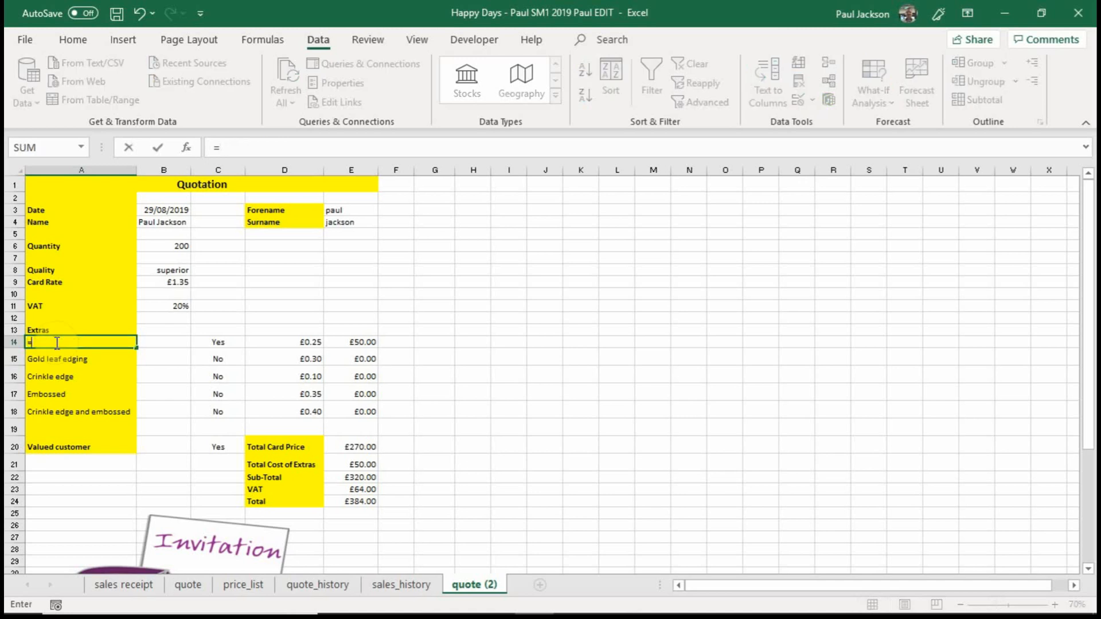
left_click(241, 585)
left_click(132, 419)
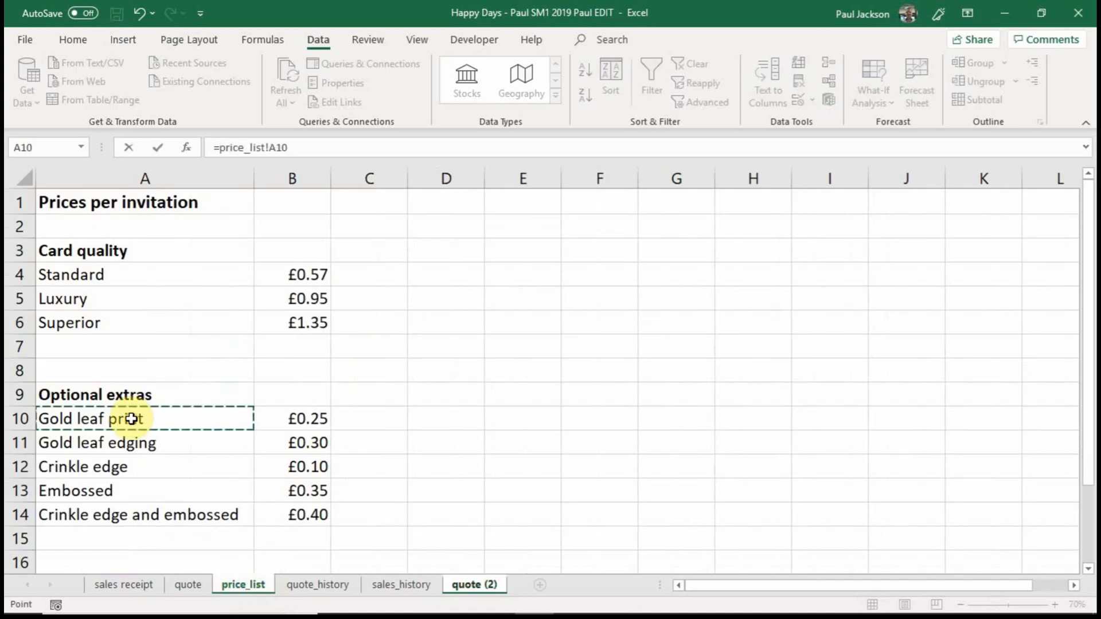
key("Return")
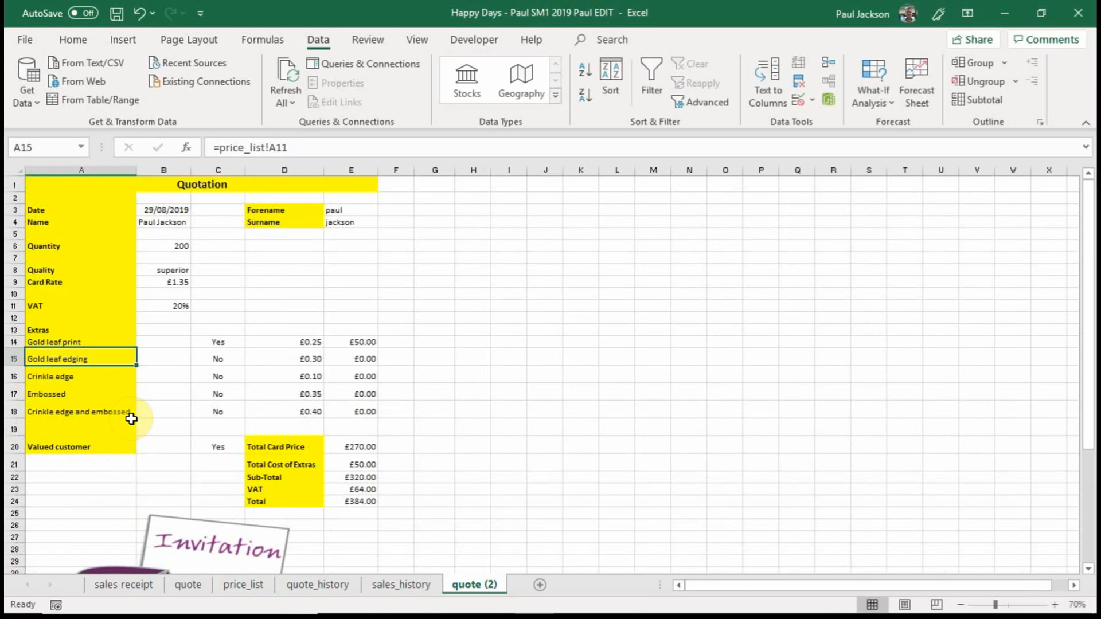
Link A15 to the Gold leaf edging label with the formula =price_list!A11.
type("=")
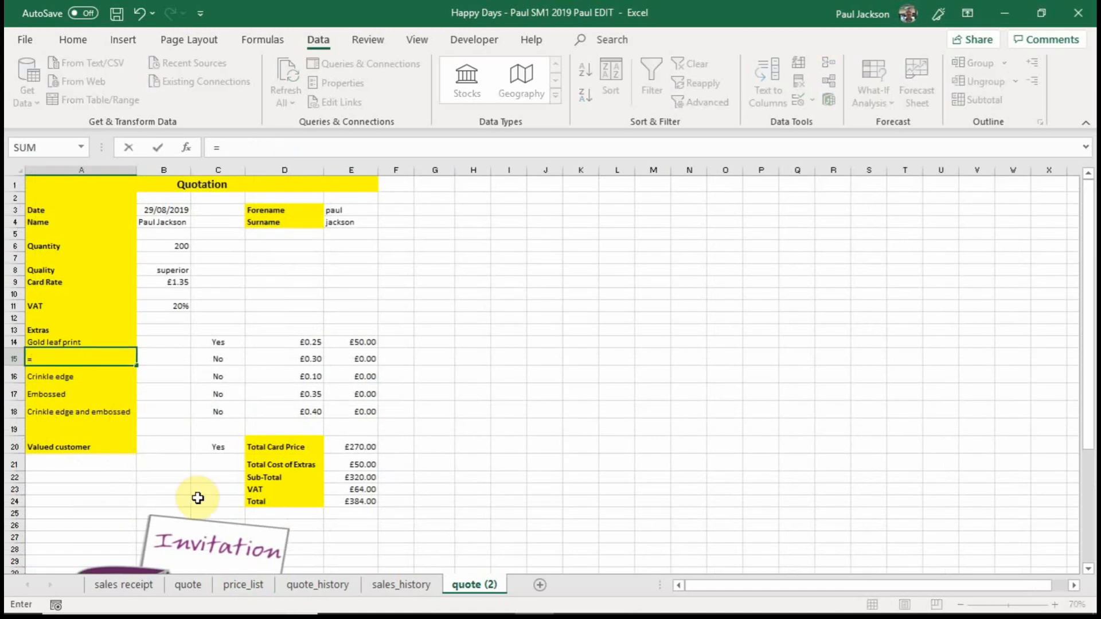
left_click(244, 585)
left_click(118, 442)
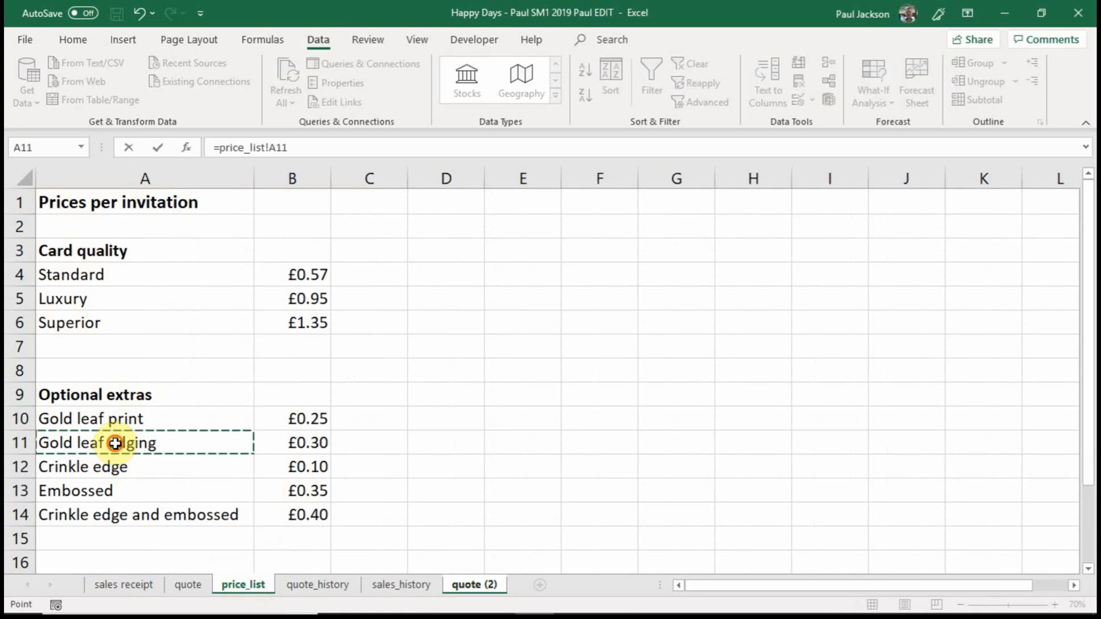
key("Return")
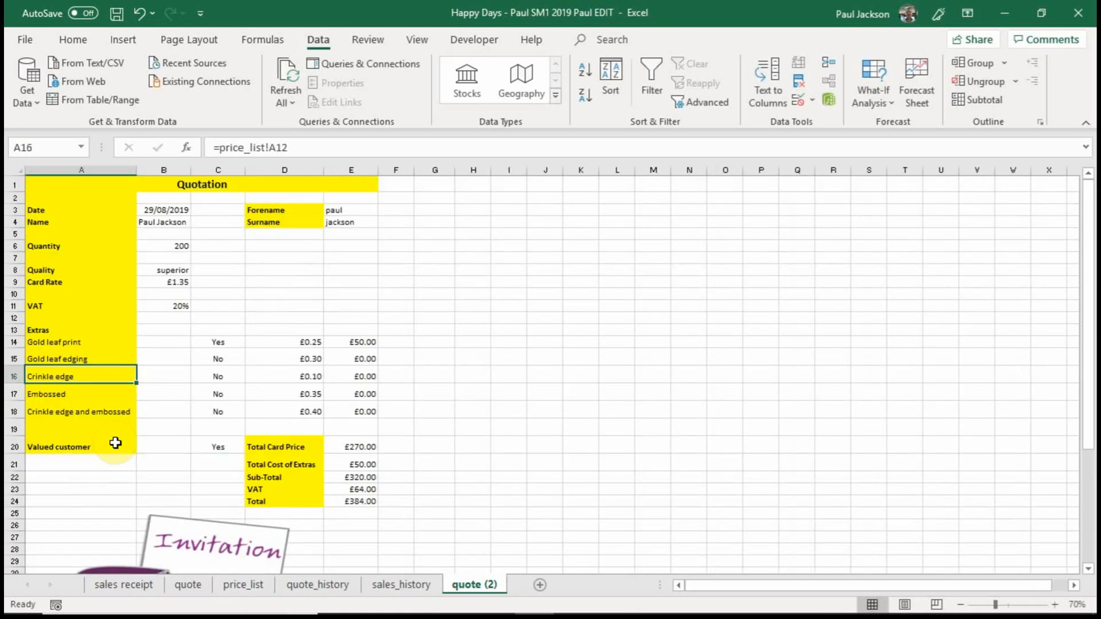
Review the price_list references in the extras label cells A14:A18.
left_click(76, 393)
left_click(89, 413)
left_click(86, 394)
left_click(86, 375)
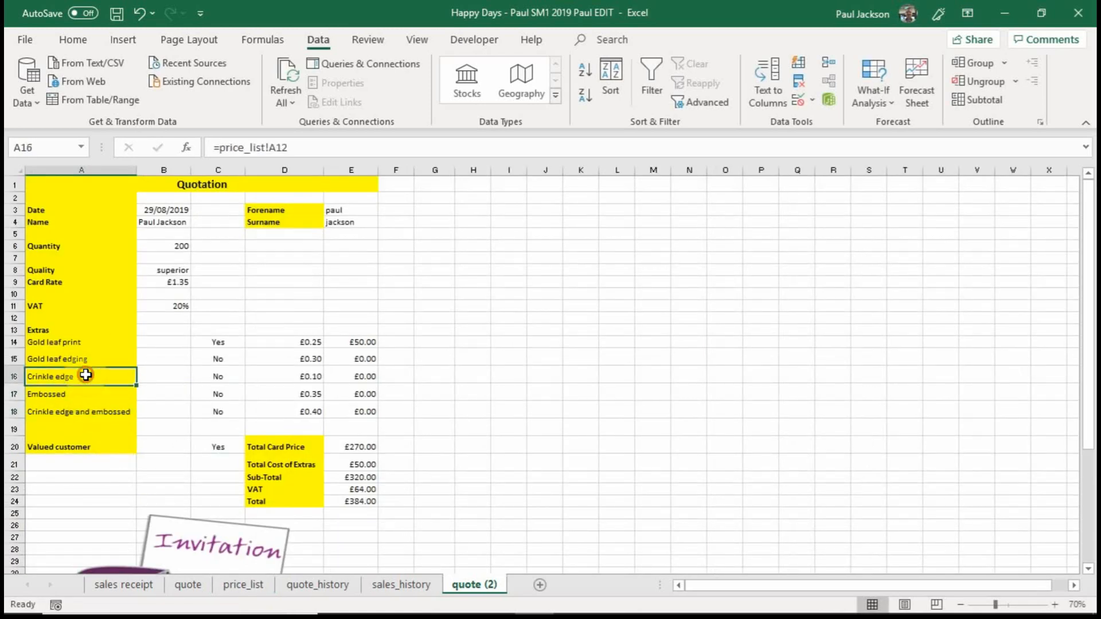
left_click(86, 358)
left_click(86, 340)
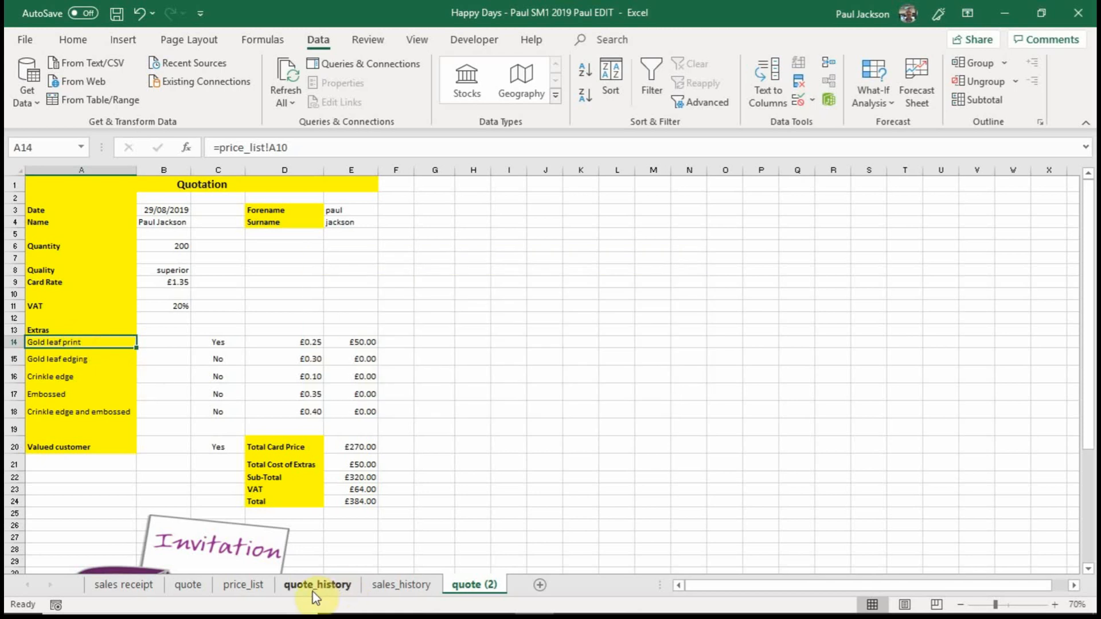
Examine each optional extra in A10:A14 of the price_list sheet and the empty rows below them.
left_click(243, 586)
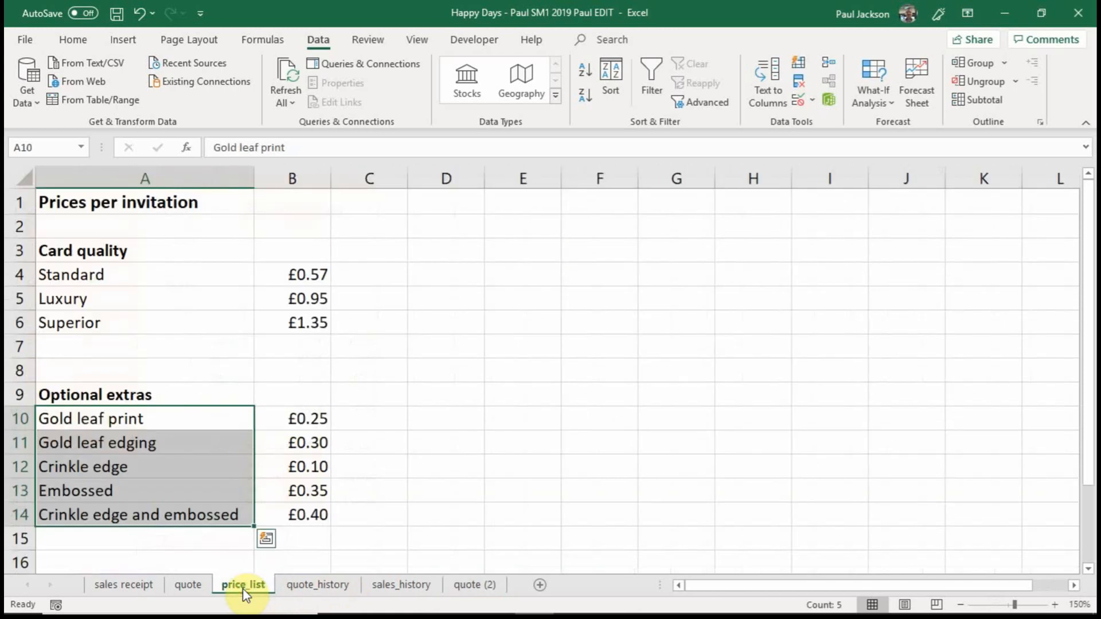
left_click(167, 424)
left_click(174, 442)
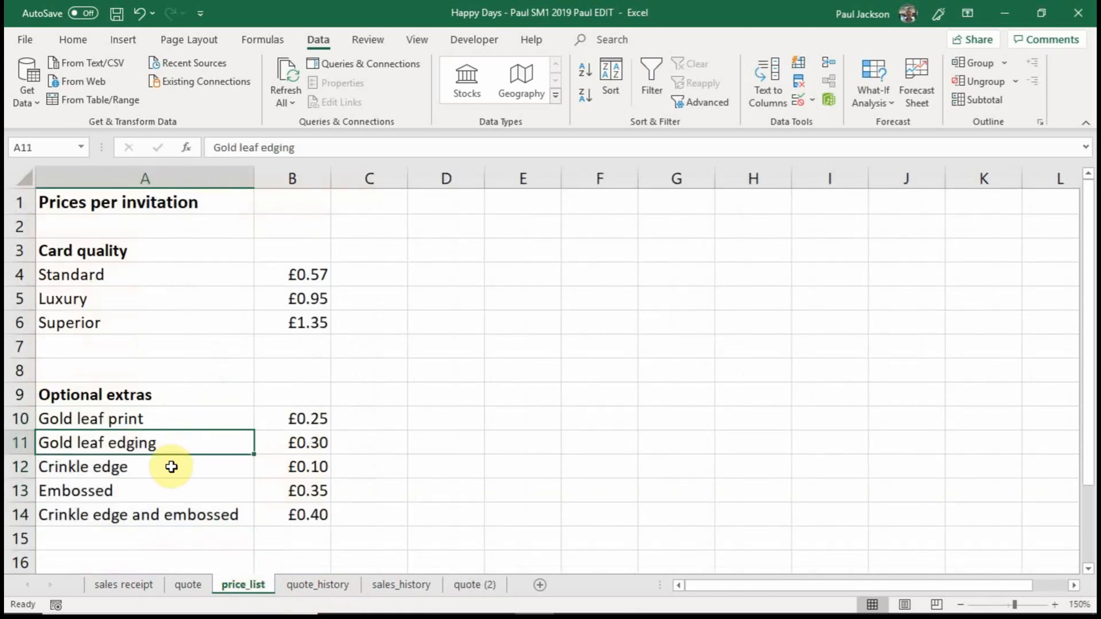
left_click(172, 466)
left_click(175, 494)
left_click(177, 517)
left_click(471, 585)
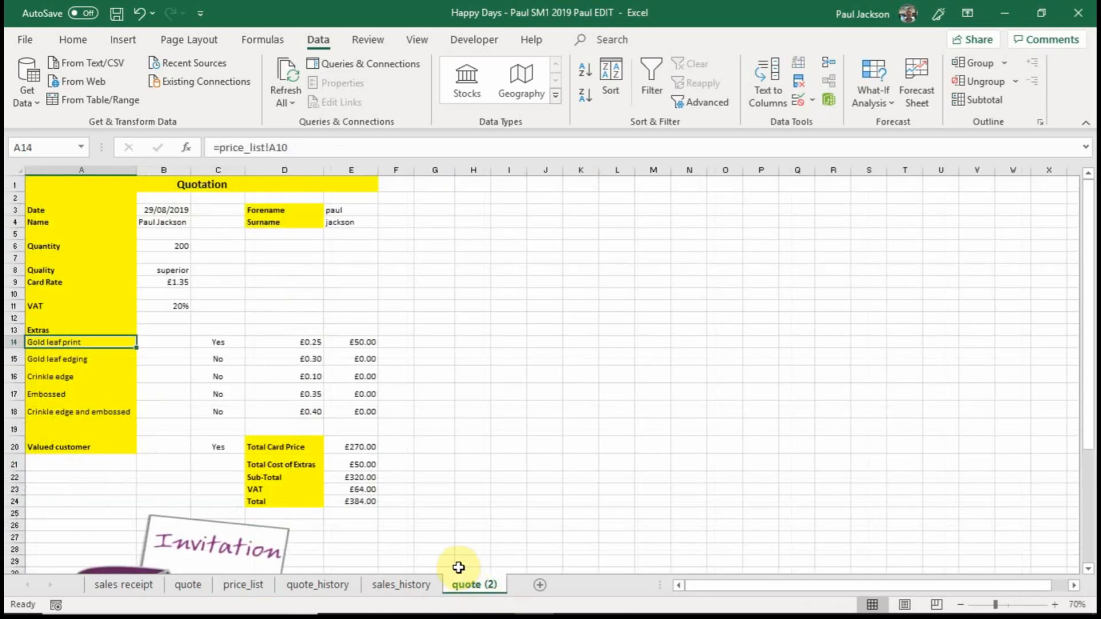
left_click(252, 585)
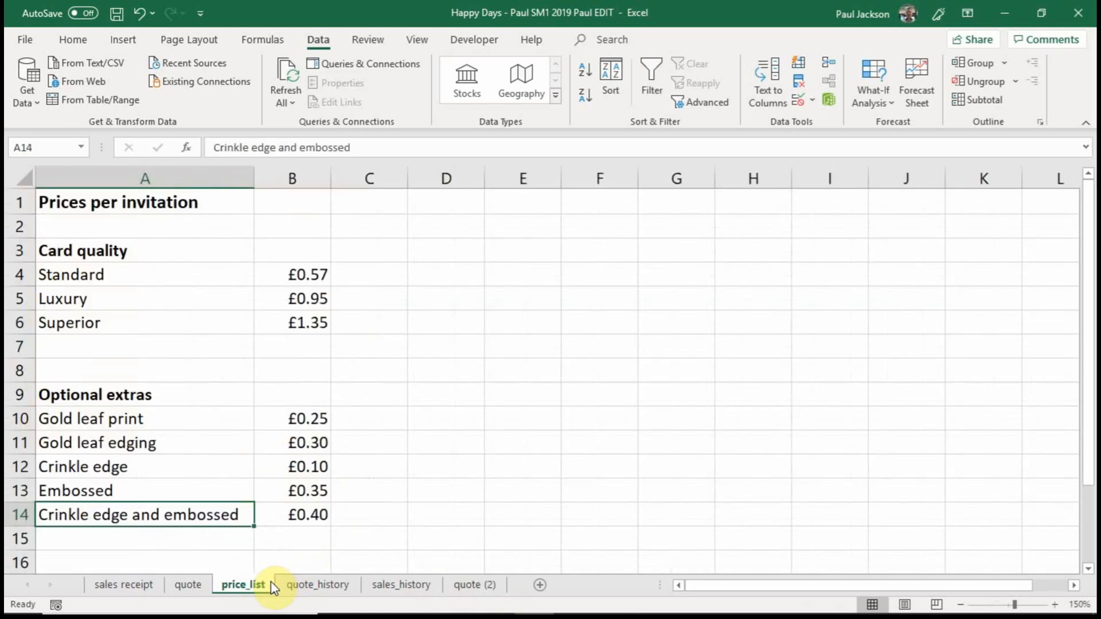
scroll(200, 572, "down", 4)
left_click(57, 371)
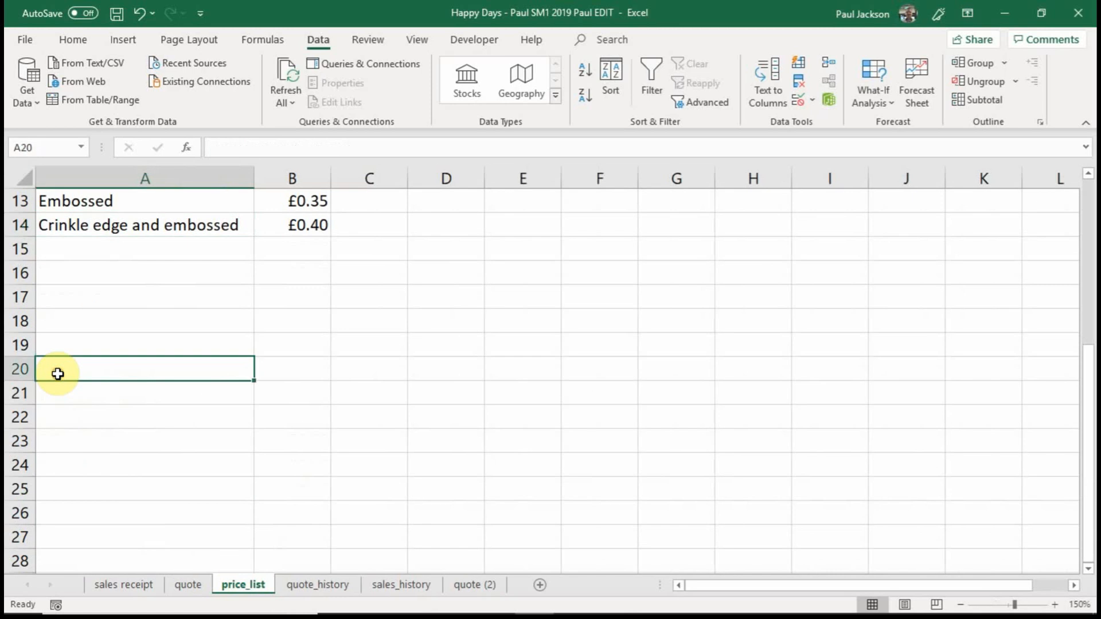
Link the first extras label, A14 on quote (2), to the empty cell with =price_list!A20.
left_click(482, 585)
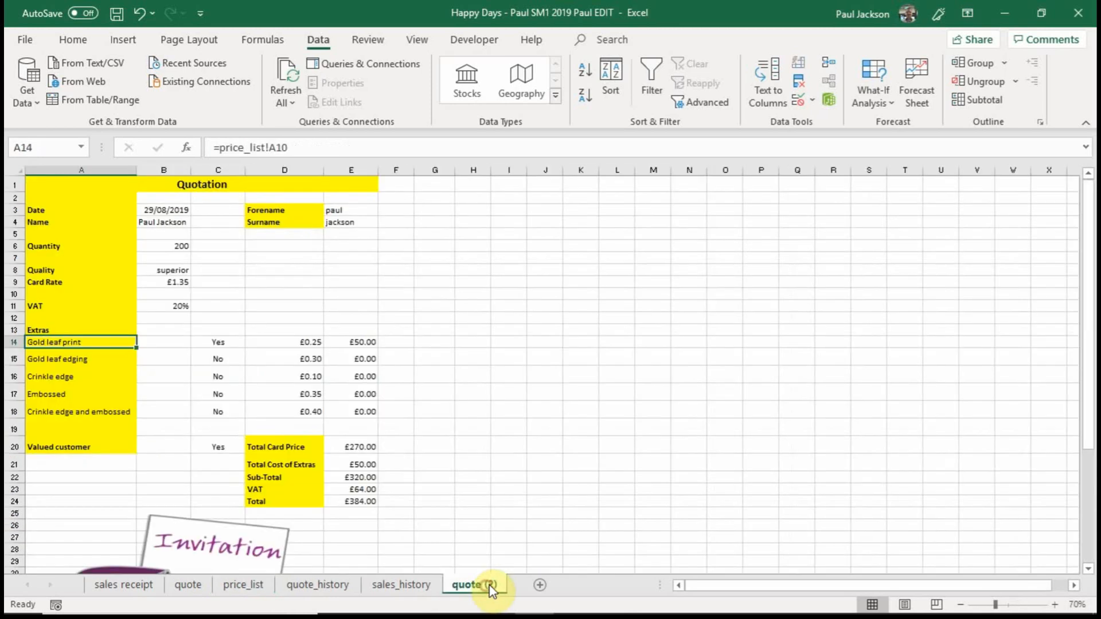
left_click(78, 346)
type("=")
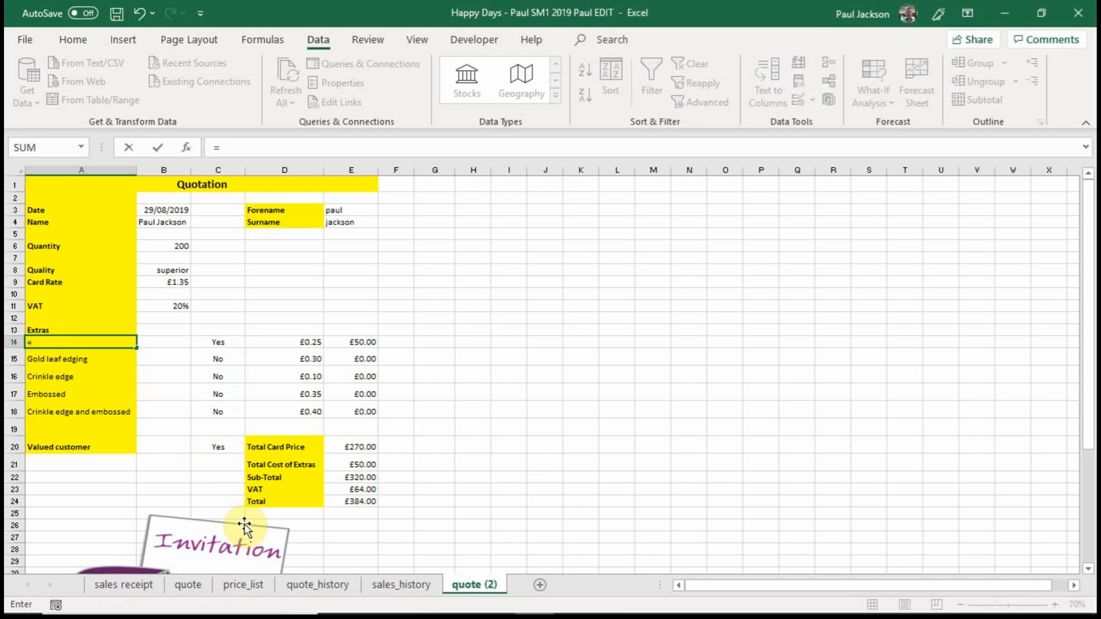
left_click(243, 585)
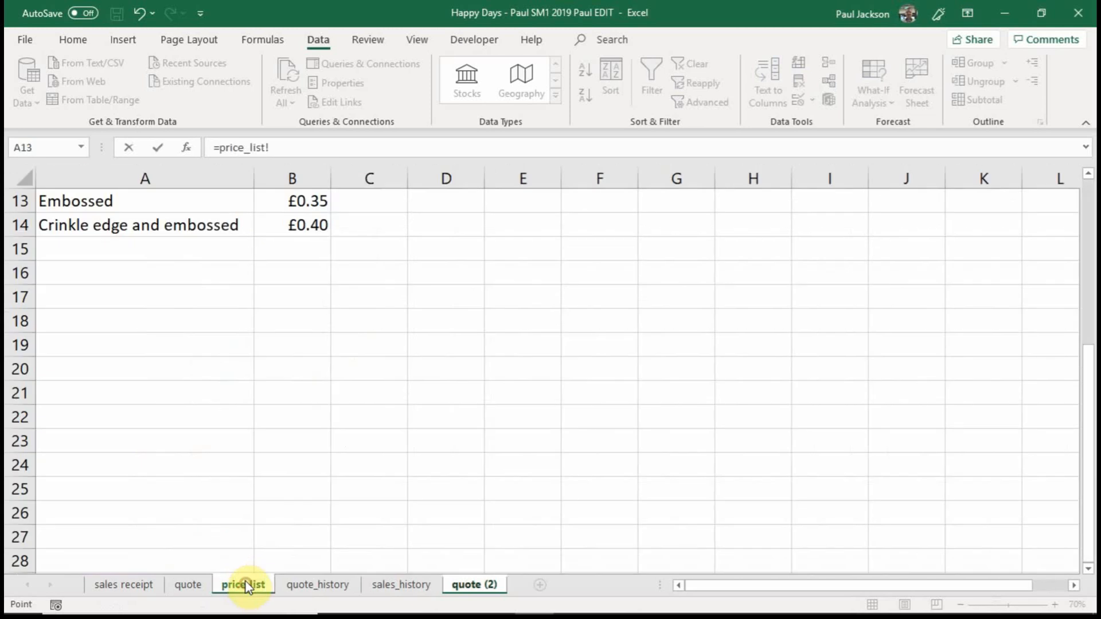
left_click(77, 369)
key("Return")
Relink A14 on quote (2) to the Gold leaf print label with =price_list!A10.
left_click(81, 340)
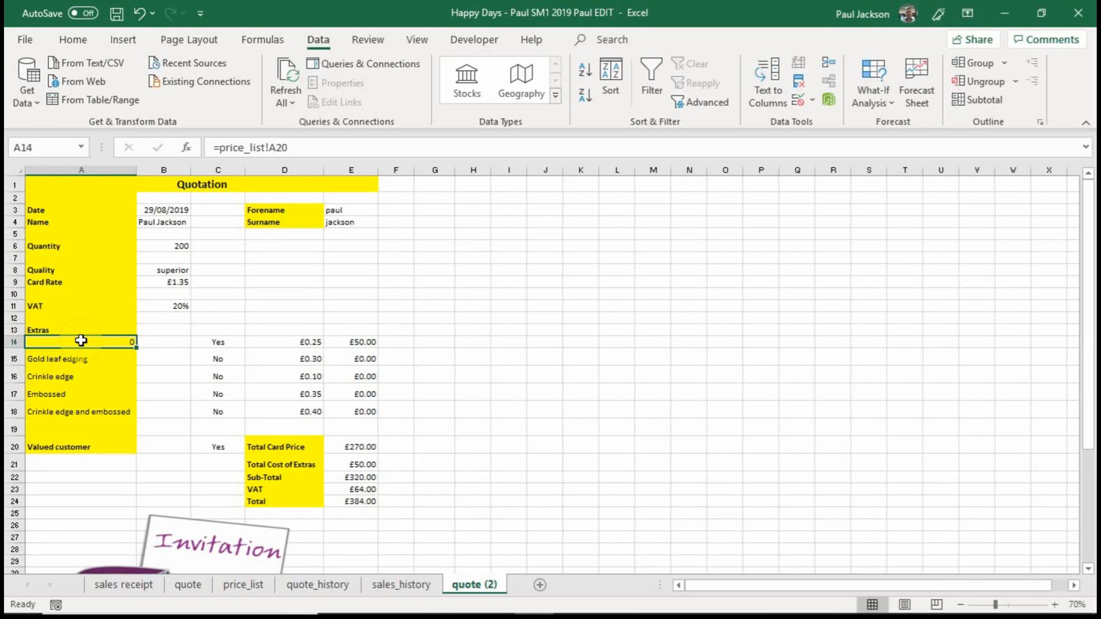
type("=")
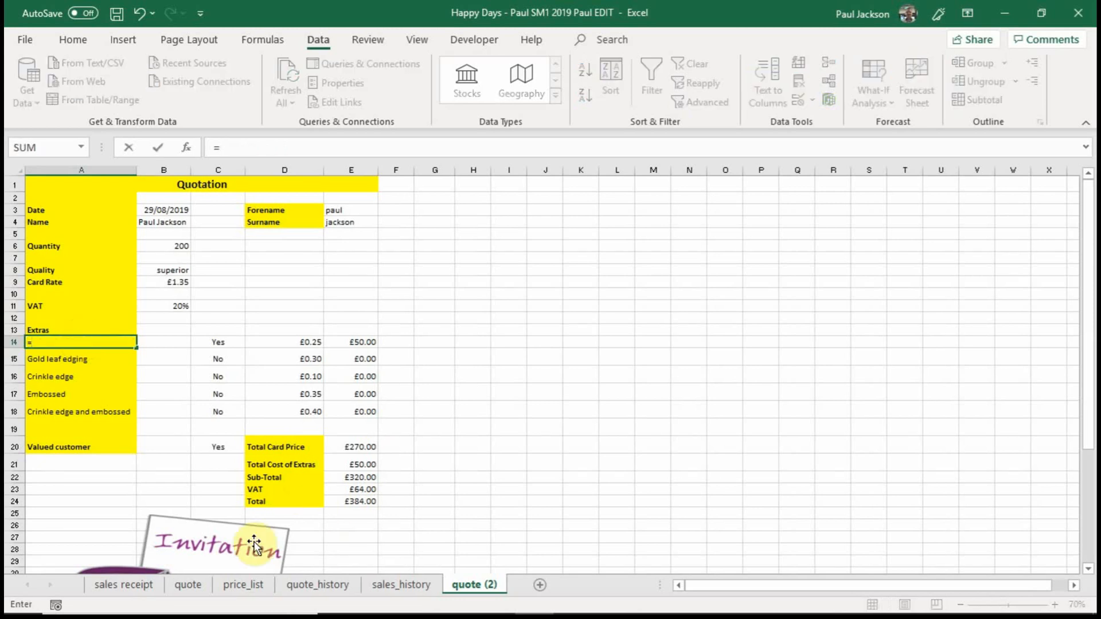
left_click(243, 585)
scroll(216, 381, "up", 4)
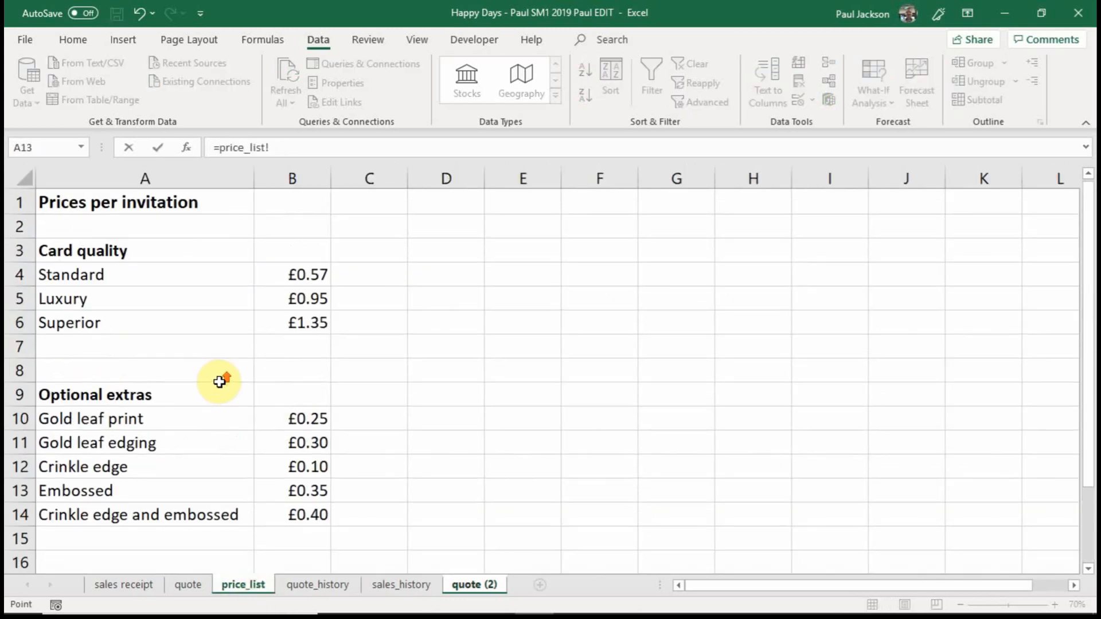
left_click(122, 418)
key("Return")
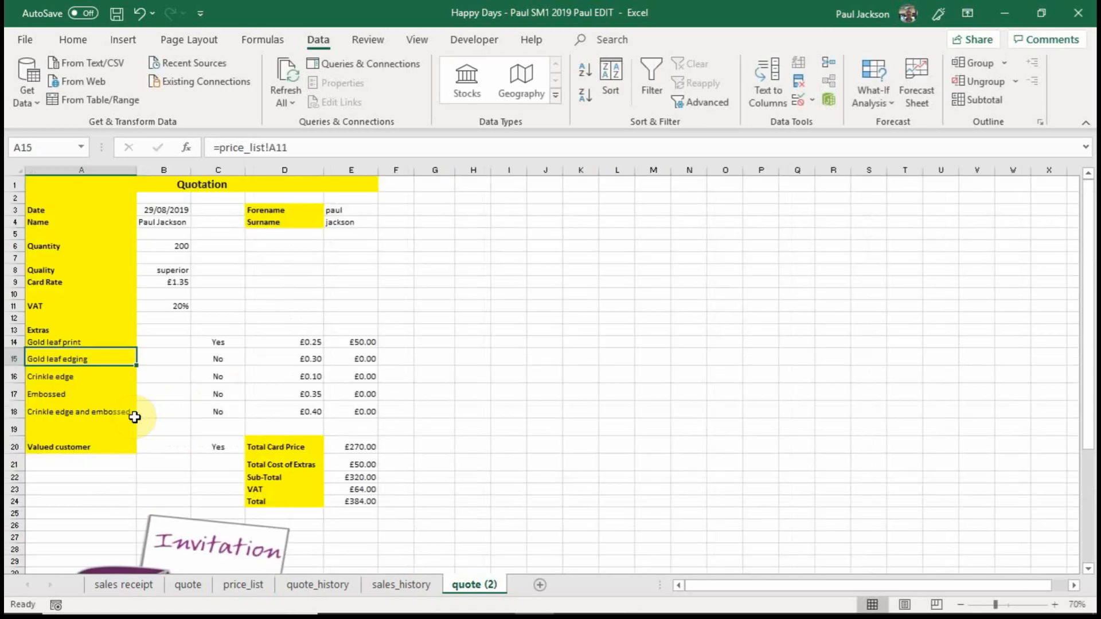
Check the extras labels in A14:A18 and replace the typed Embossed text in A17 with =price_list!A13.
left_click(87, 340)
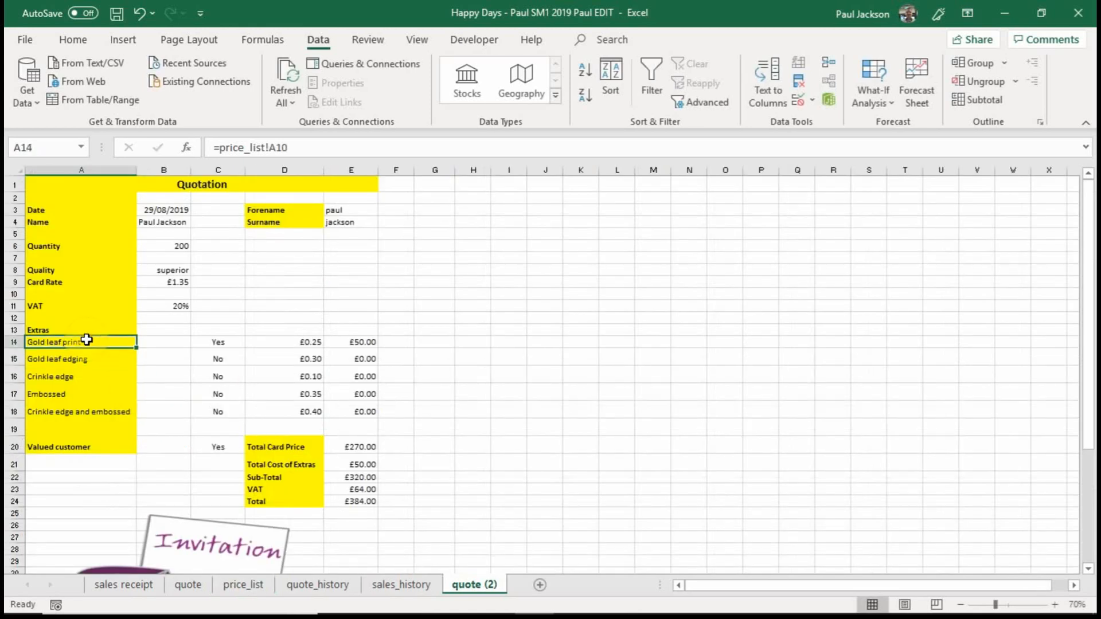
key("Down")
key("Down")
key("Down")
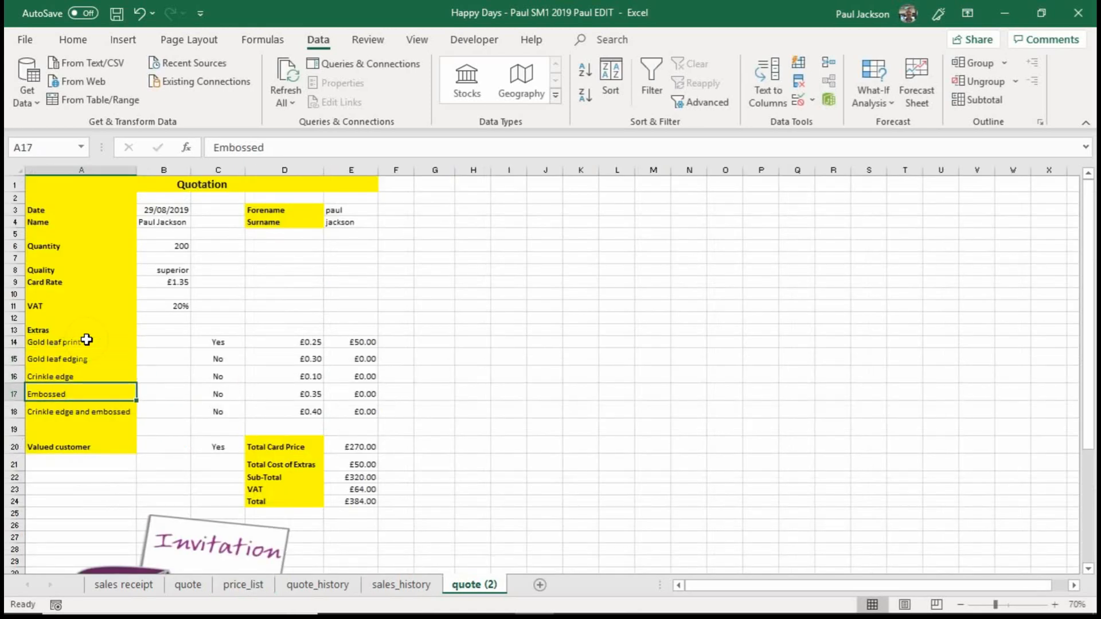
key("Down")
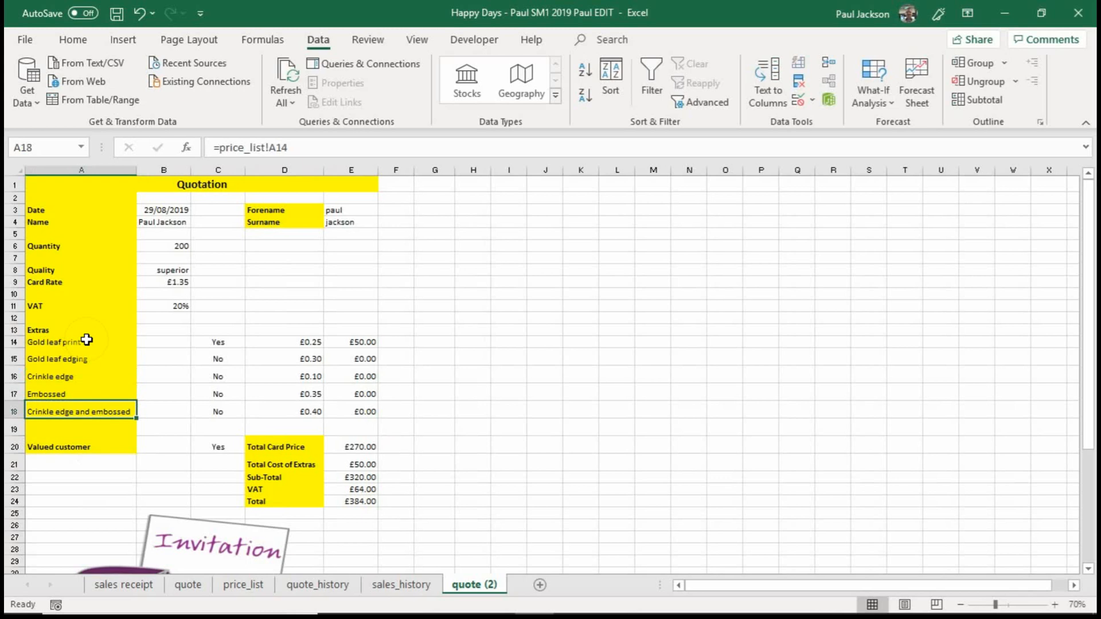
key("Up")
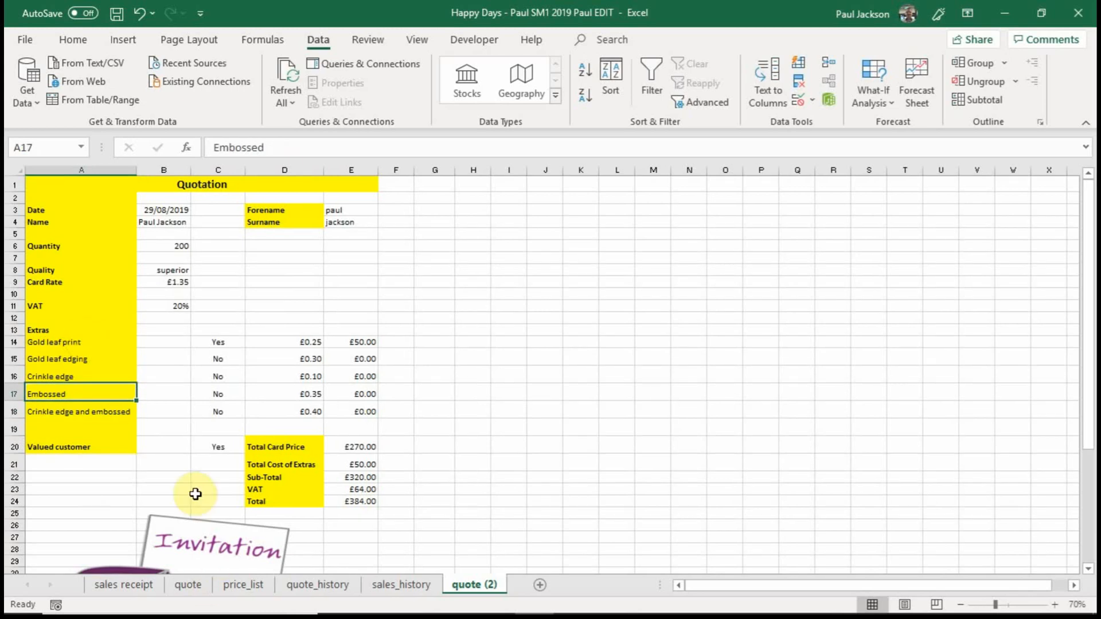
type("=")
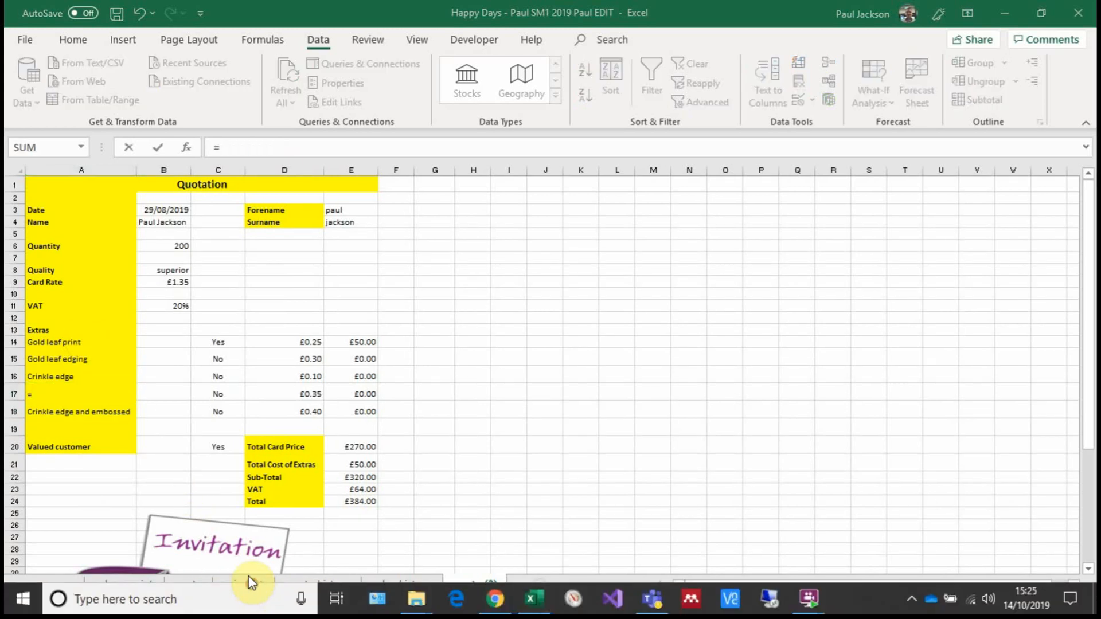
left_click(246, 582)
left_click(88, 491)
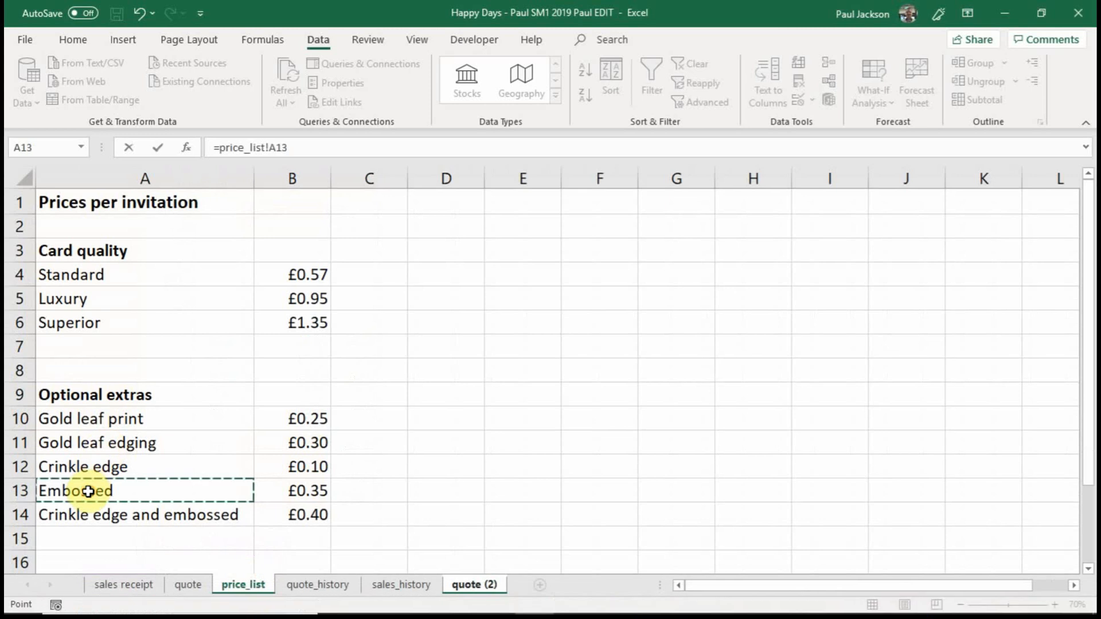
key("Return")
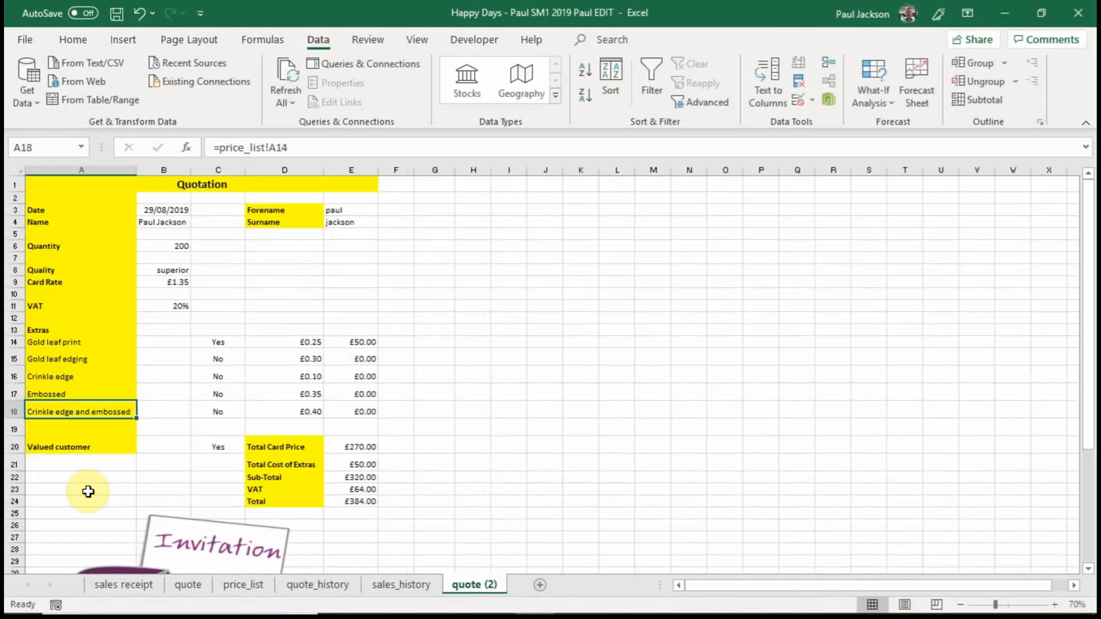
Examine the reference in the A17 formula, leaving the formula as it is.
left_click(91, 391)
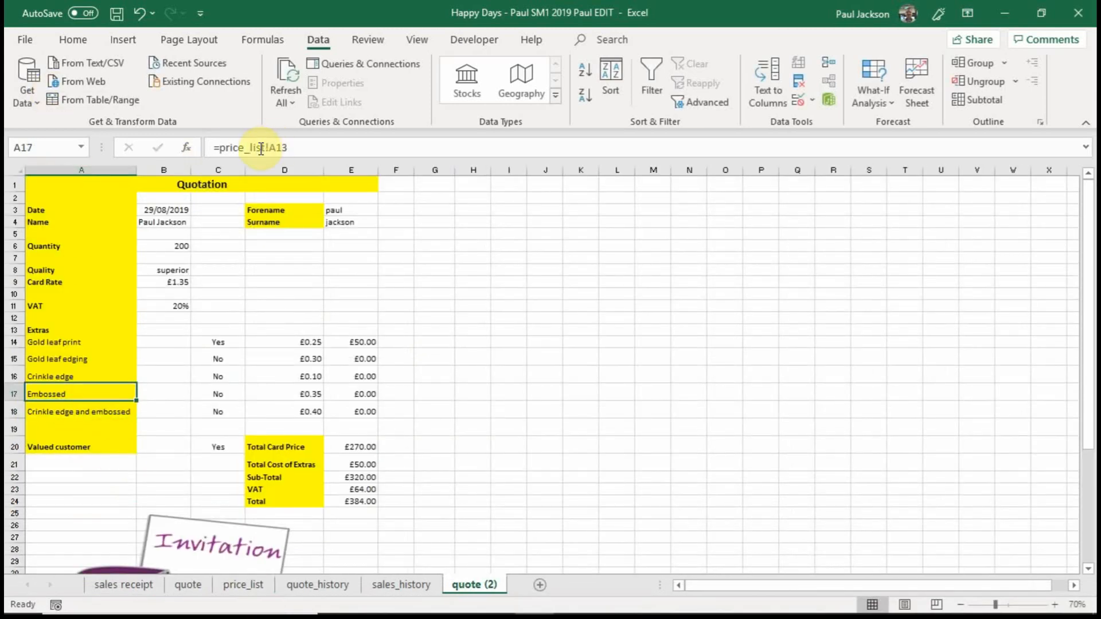
left_click_drag(289, 148, 220, 147)
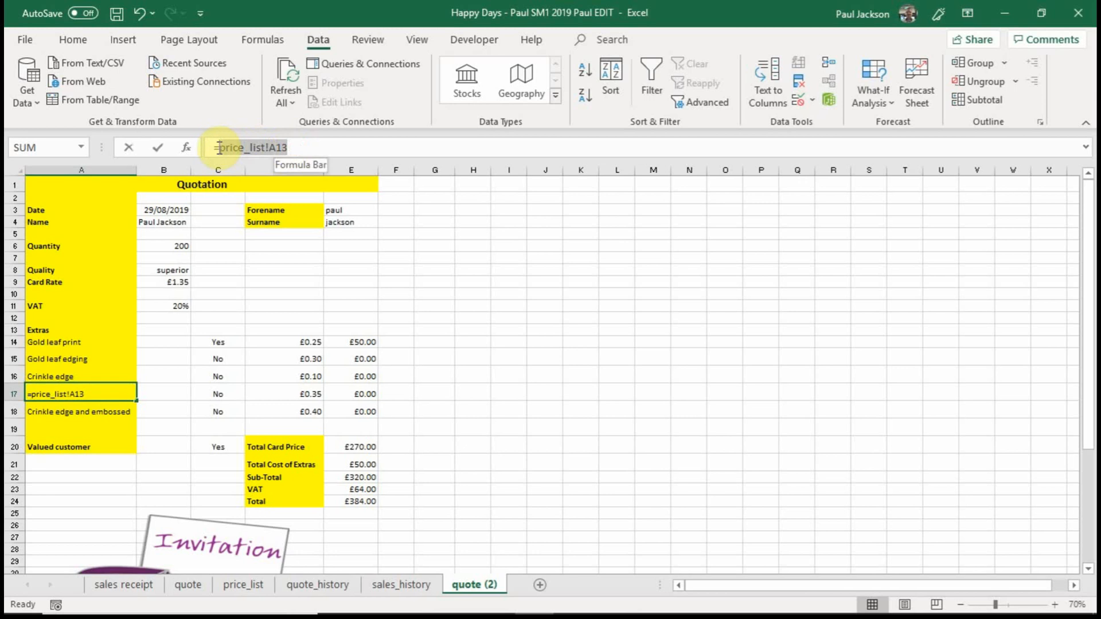
left_click(165, 373)
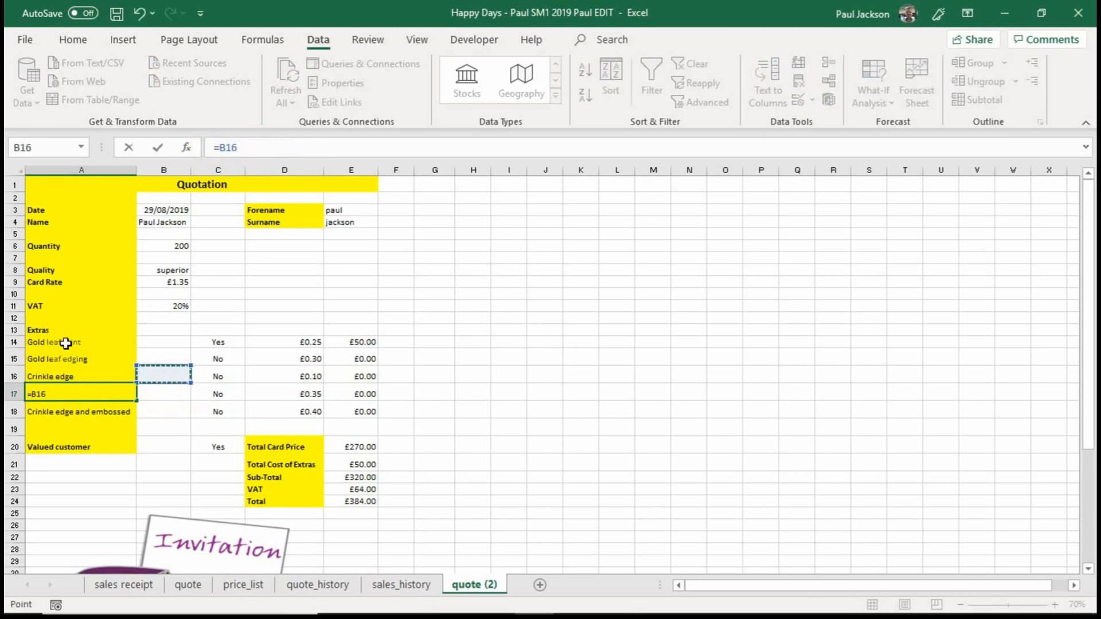
key("Escape")
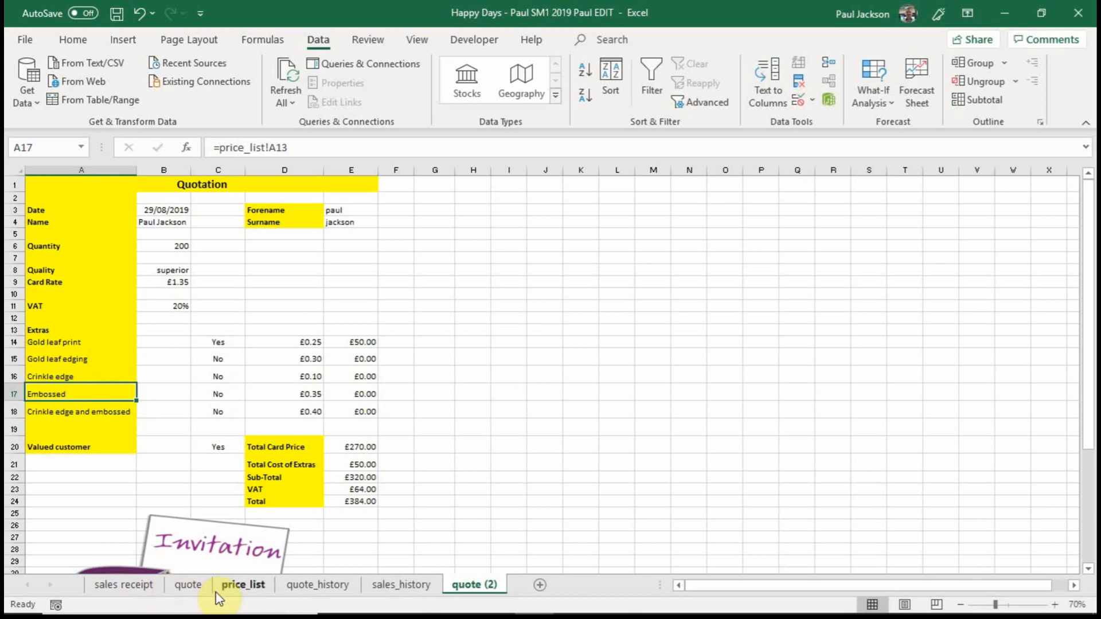
Change the A13 label on price_list to EMBOSSED and check the linked label on quote (2).
left_click(233, 585)
left_click(111, 490)
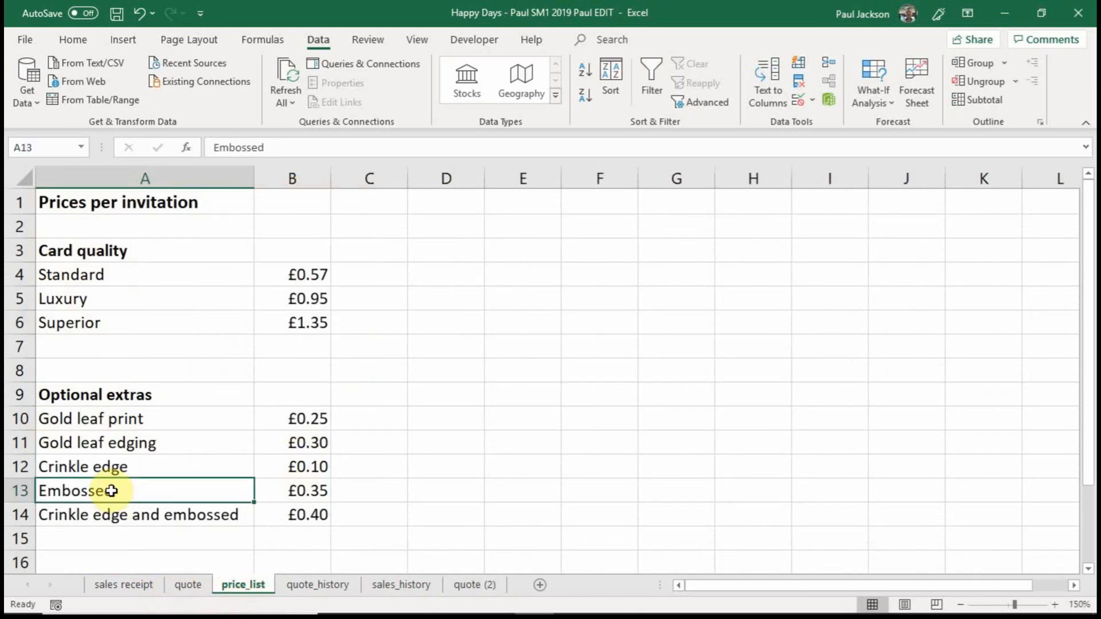
type("EMBOSSED")
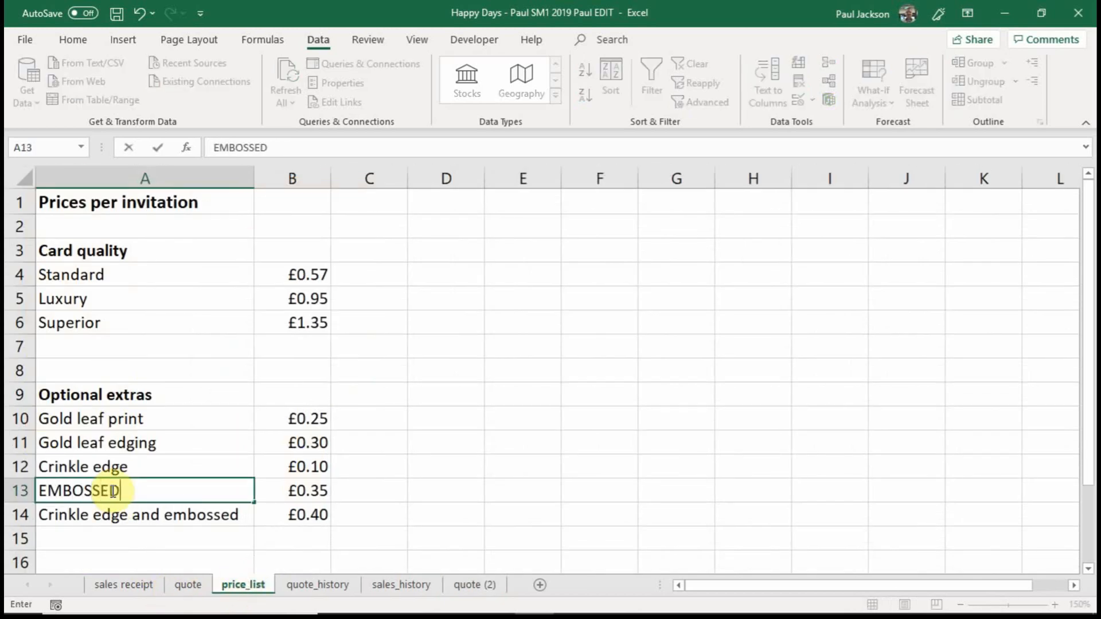
key("Return")
left_click(461, 585)
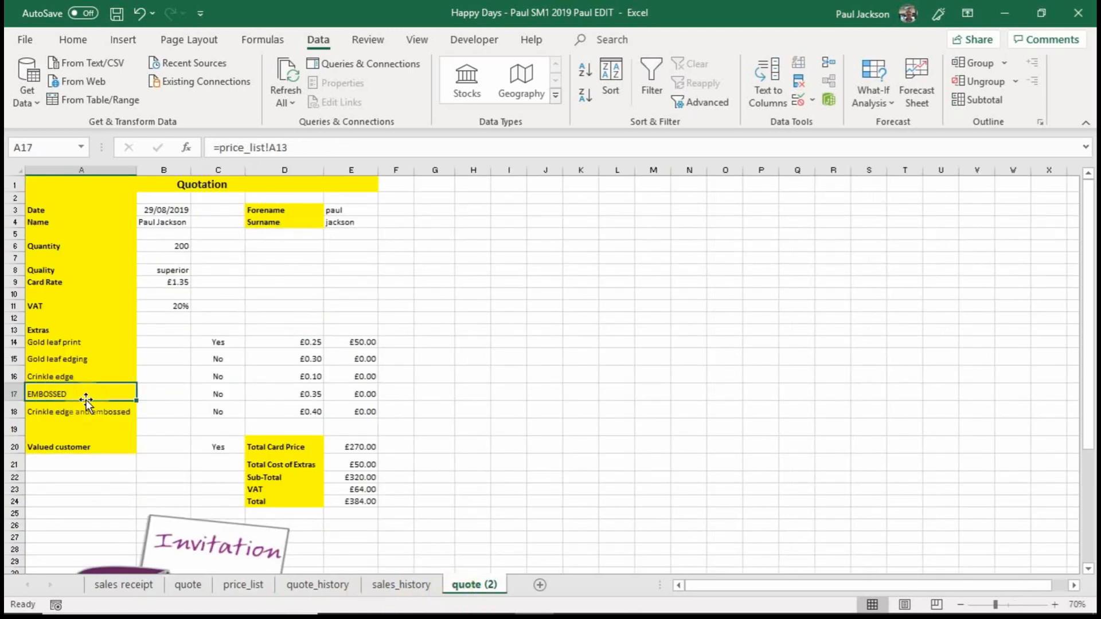
Set the A13 label on price_list to Embossed and check the linked label on quote (2).
left_click(235, 584)
left_click(129, 483)
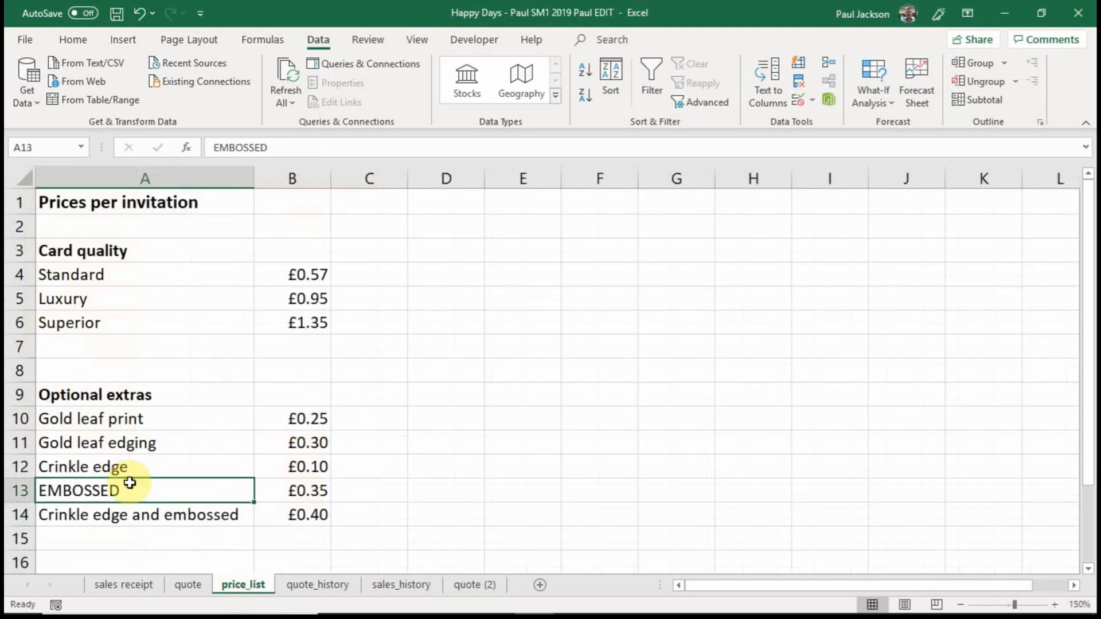
type("Embossed")
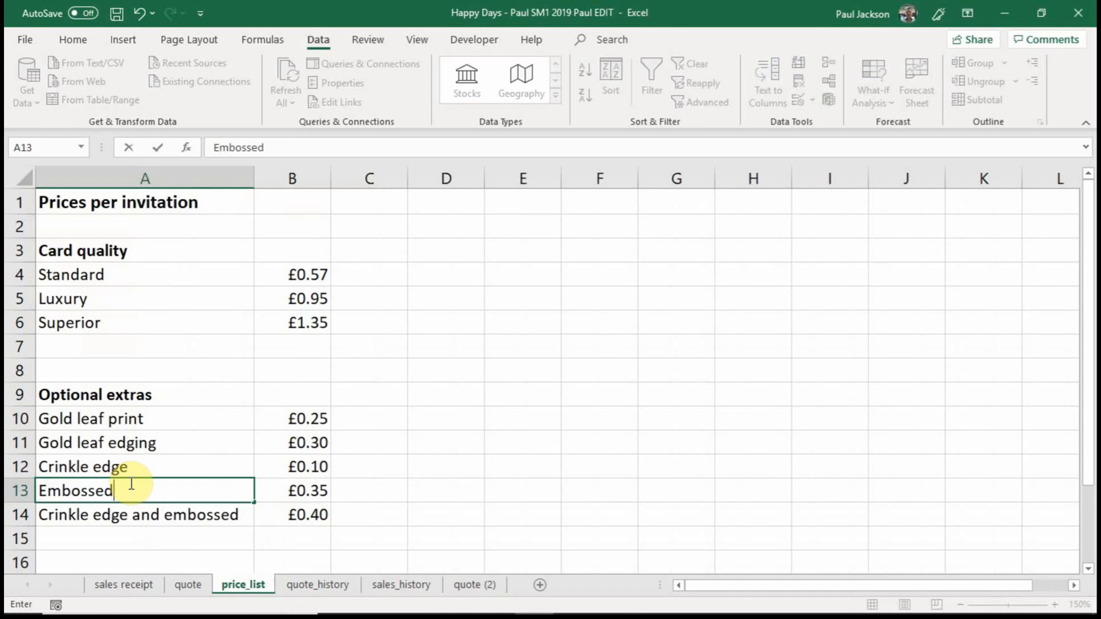
key("Return")
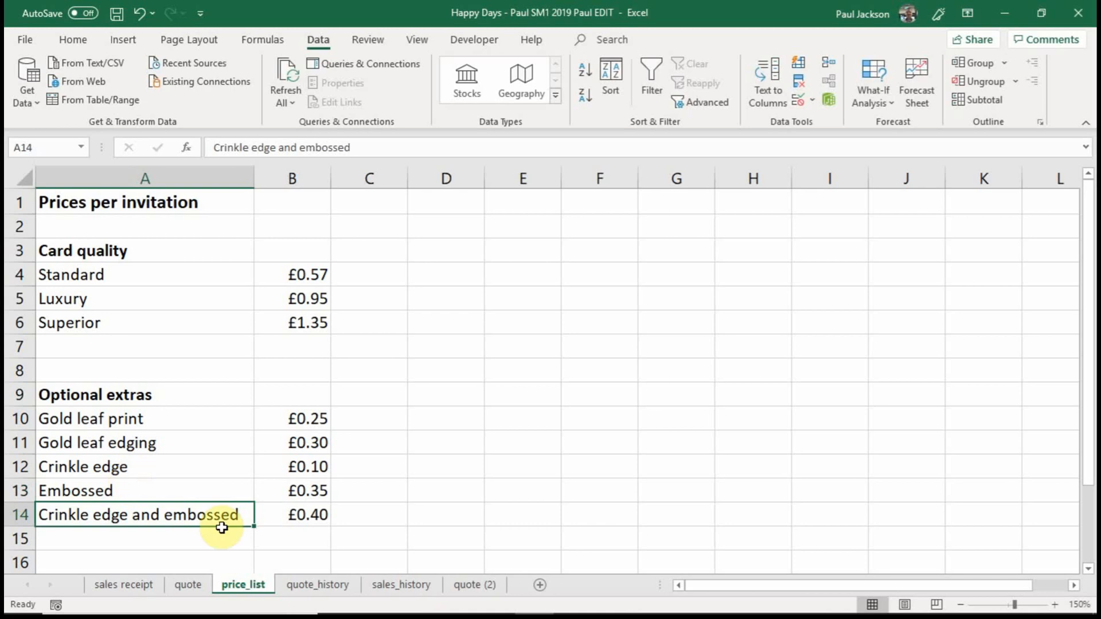
left_click(472, 585)
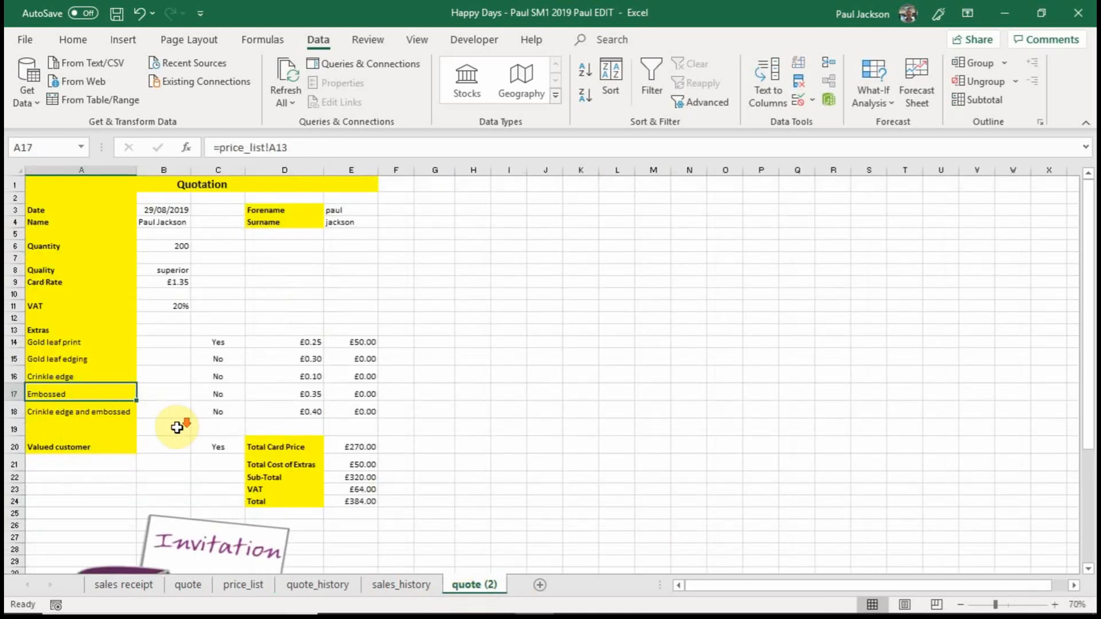
Copy the Gold leaf print label formula from A14 into A22 on quote (2).
scroll(177, 424, "down", 1)
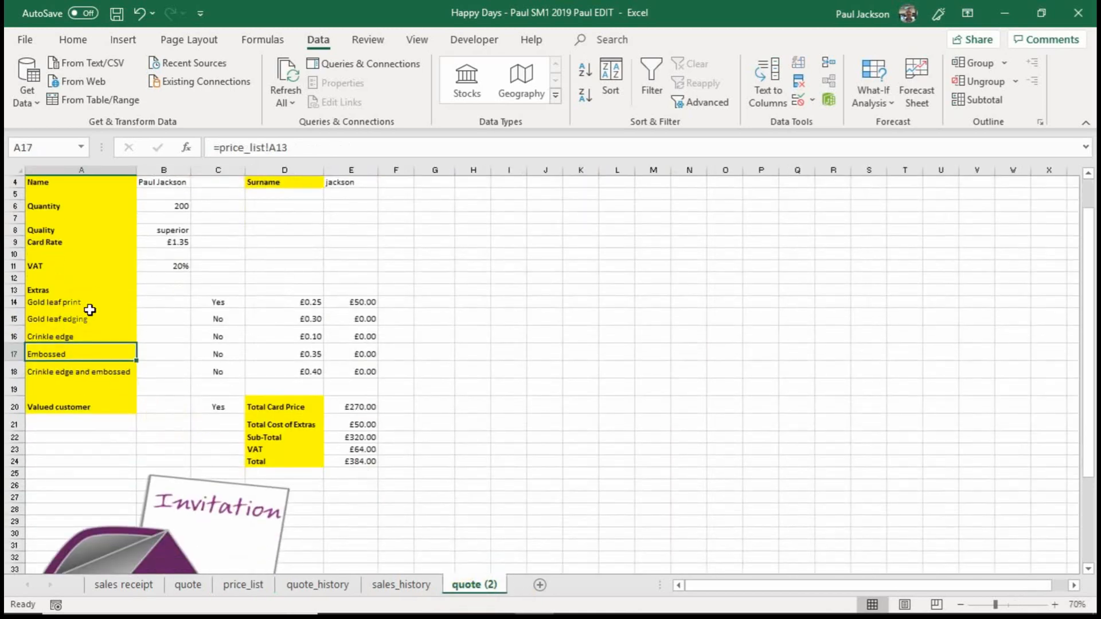
left_click(87, 307)
key("ctrl+c")
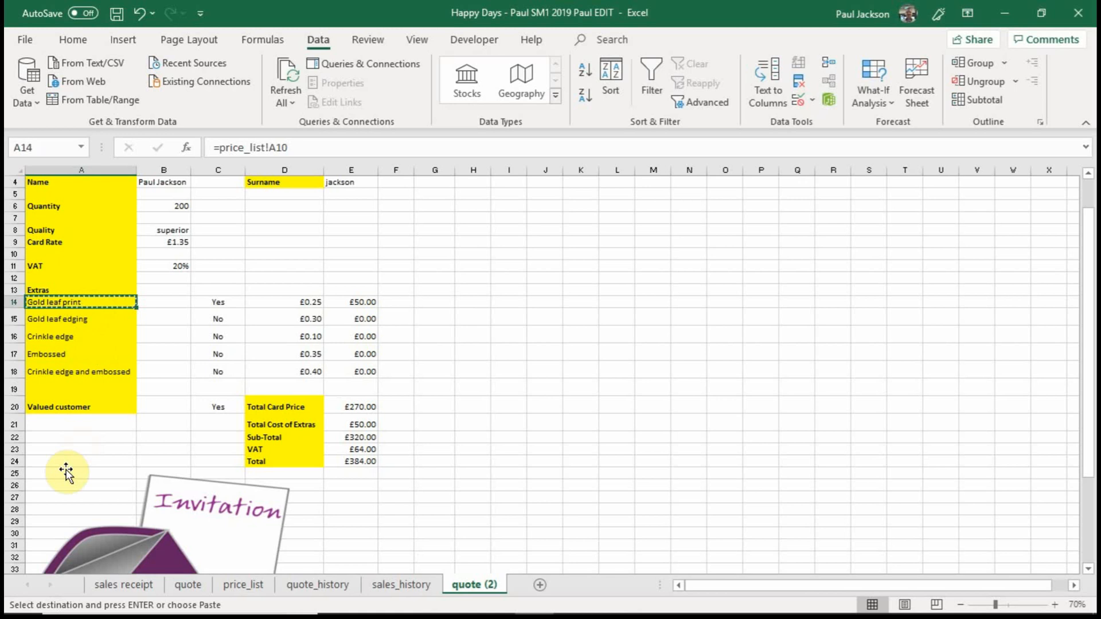
left_click(72, 436)
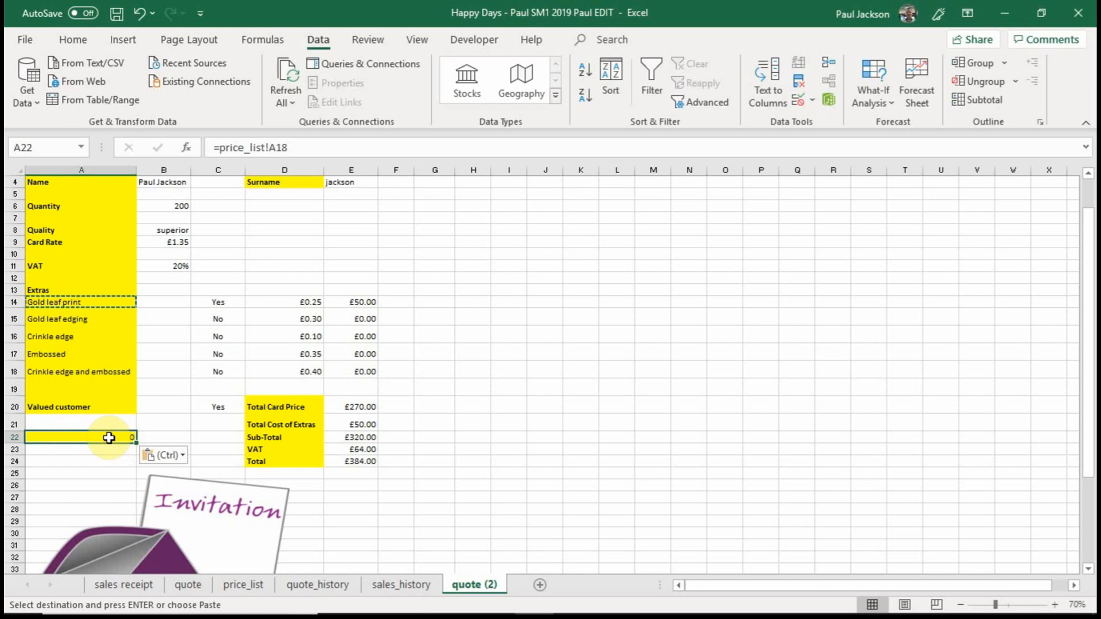
Compare the price_list references in A14 and its copy in A22.
left_click(89, 302)
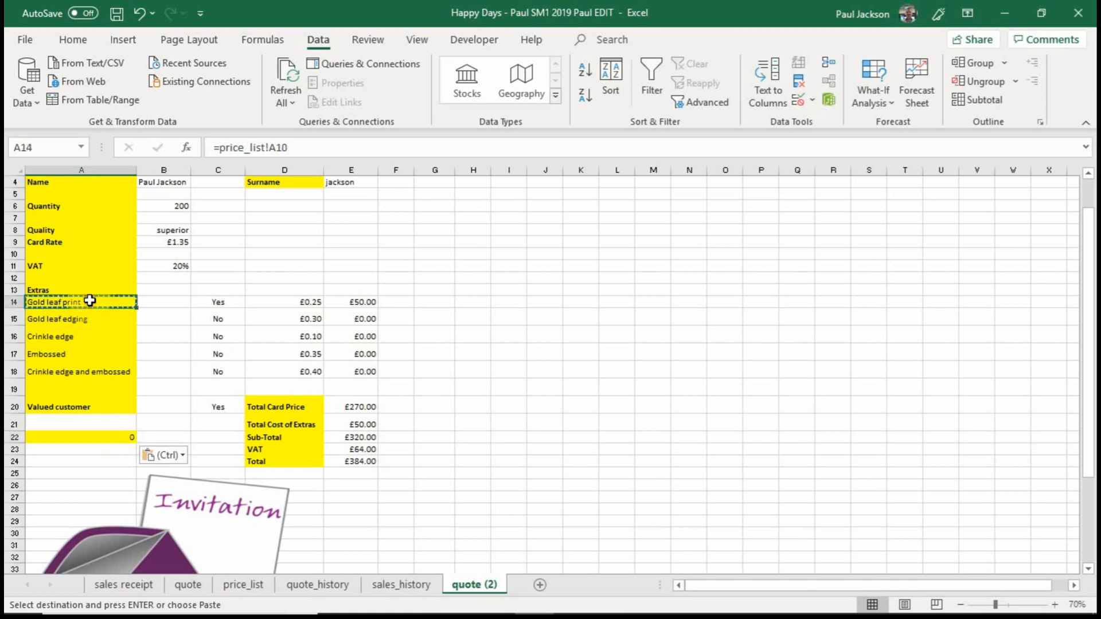
left_click(88, 438)
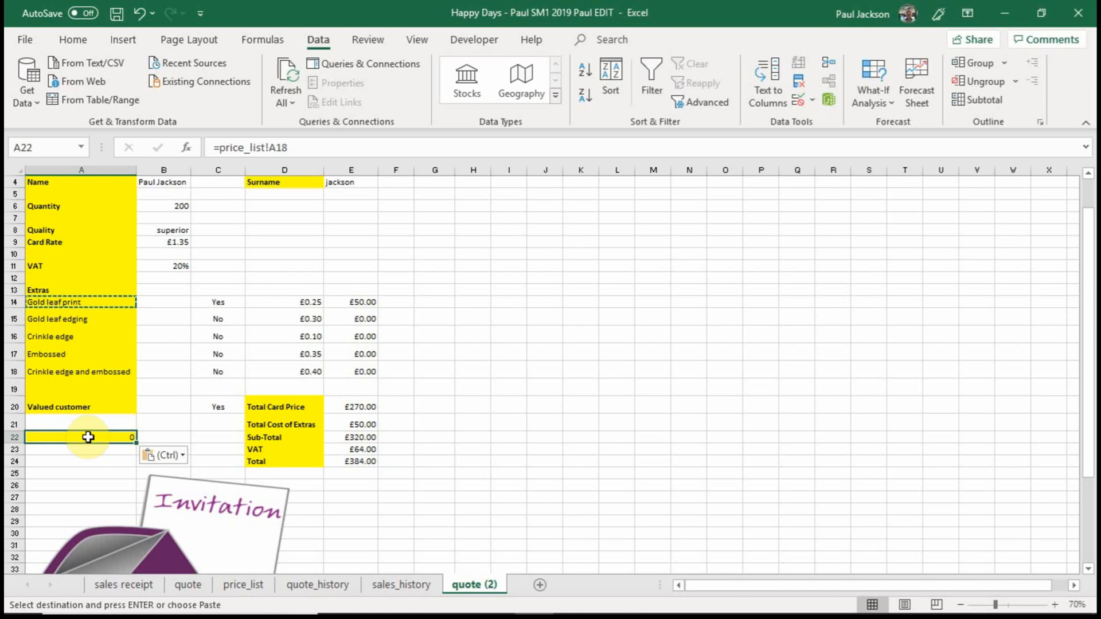
left_click(93, 303)
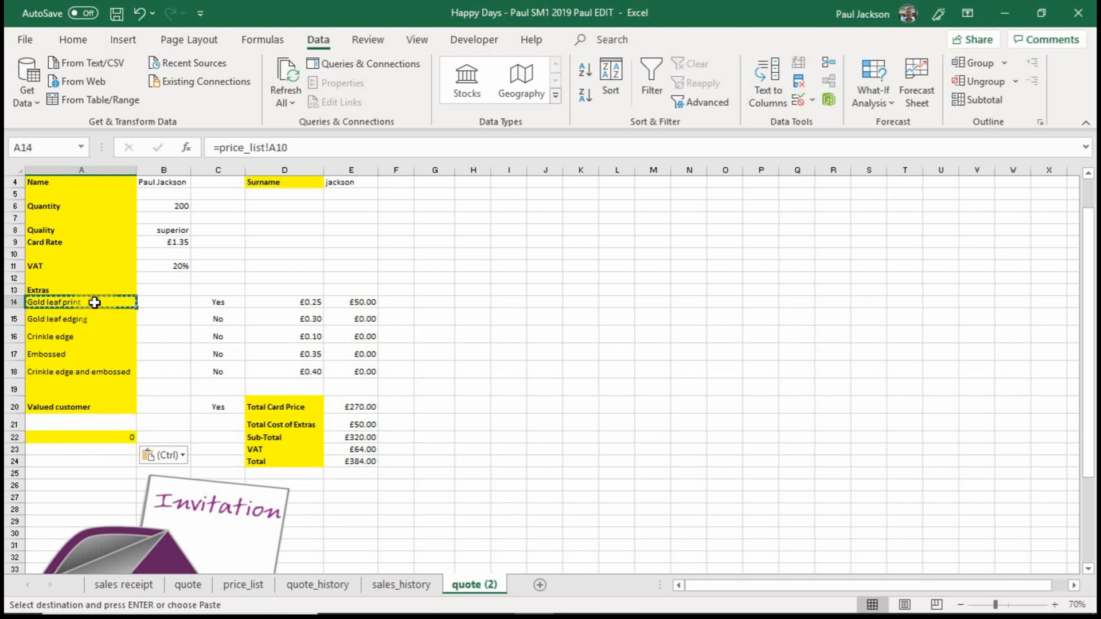
left_click(89, 437)
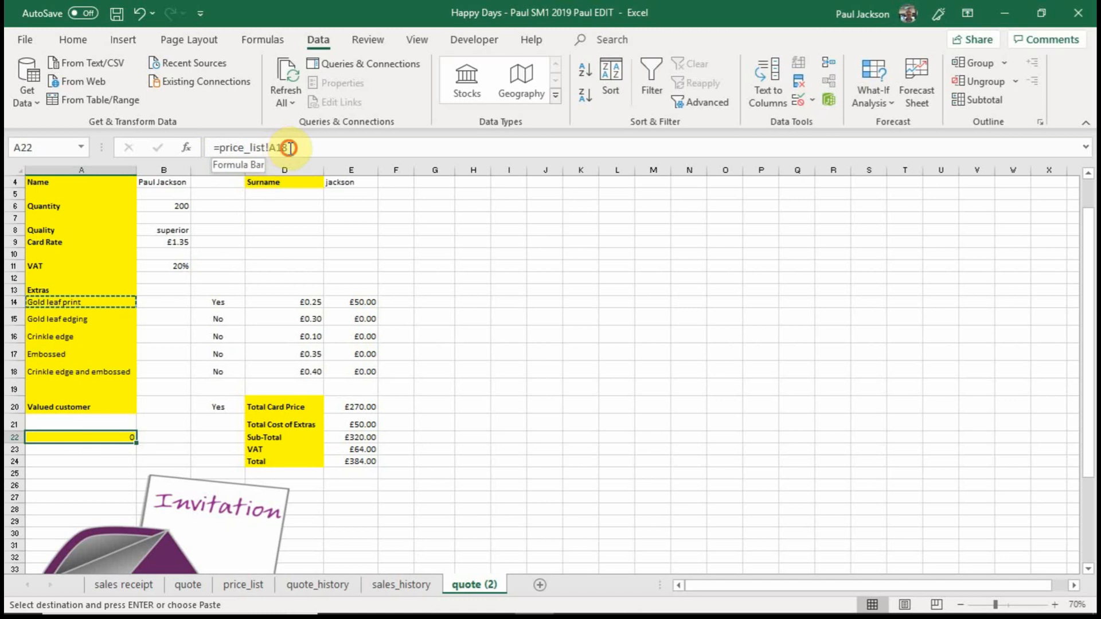
Trace the A22 formula's reference by reselecting cell A18 on the price_list sheet and confirming the formula.
left_click_drag(287, 148, 217, 150)
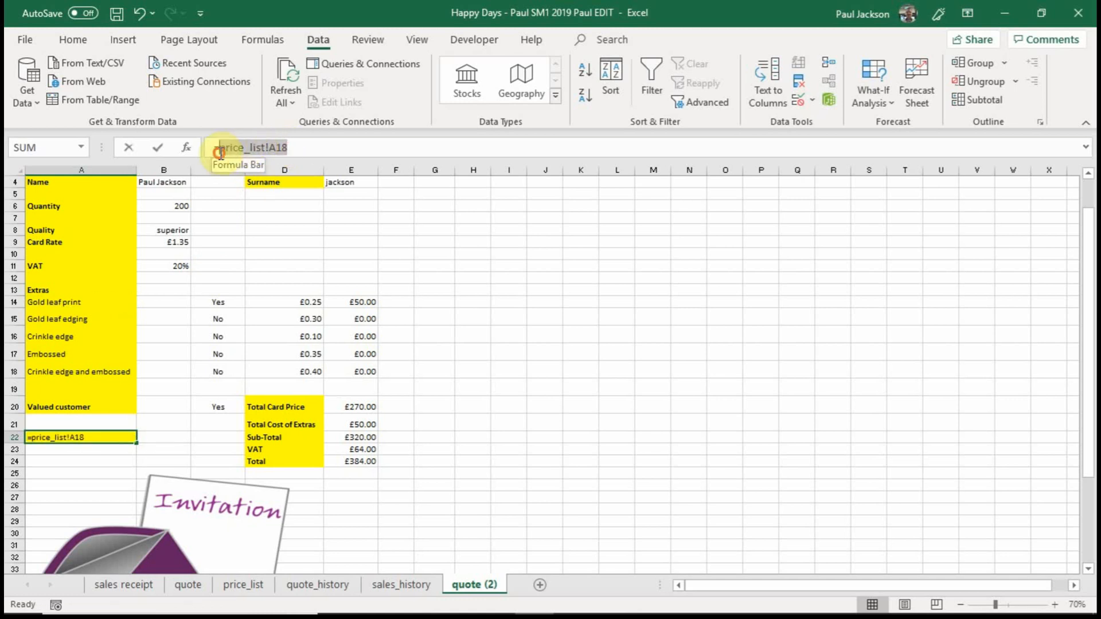
left_click(243, 584)
scroll(144, 516, "down", 2)
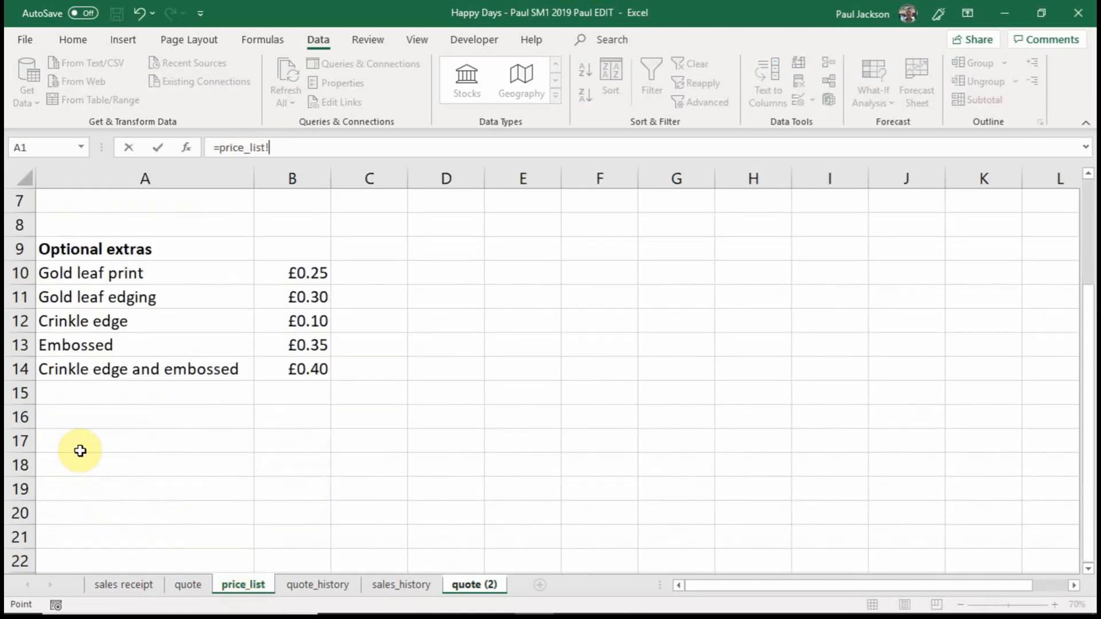
left_click(69, 465)
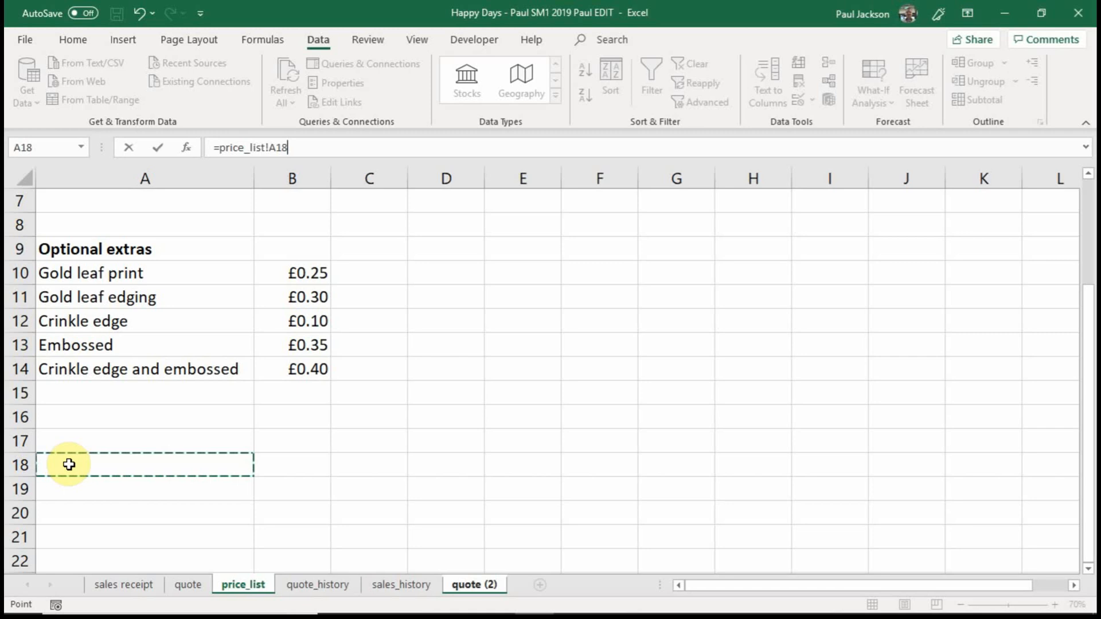
key("Return")
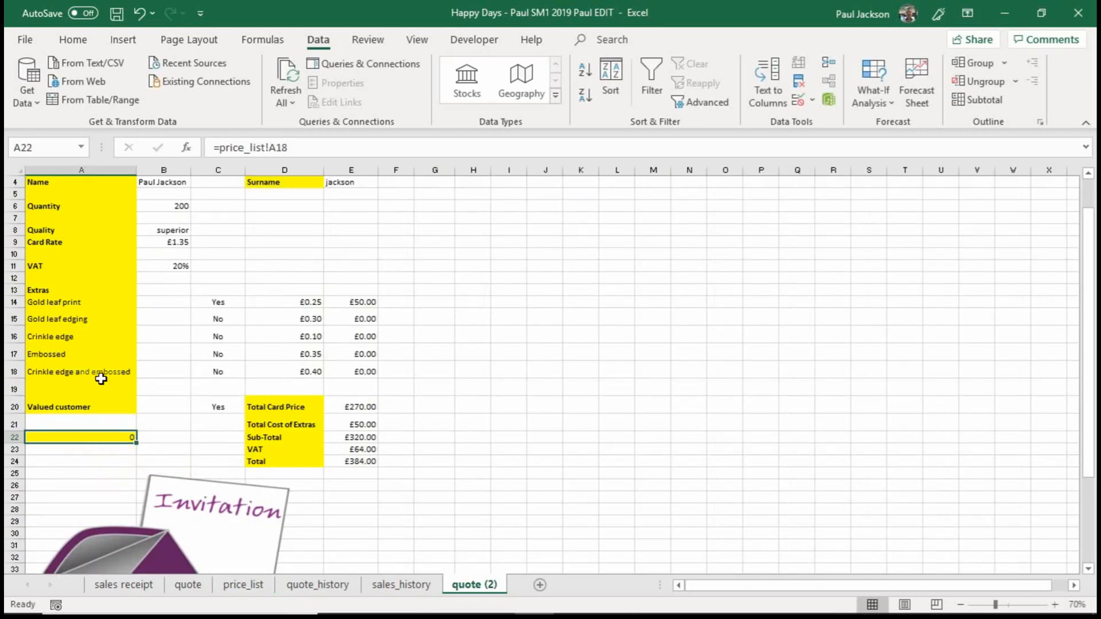
Review the formulas in A14 and A22 on quote (2) to see how the copied reference shifted.
left_click(78, 304)
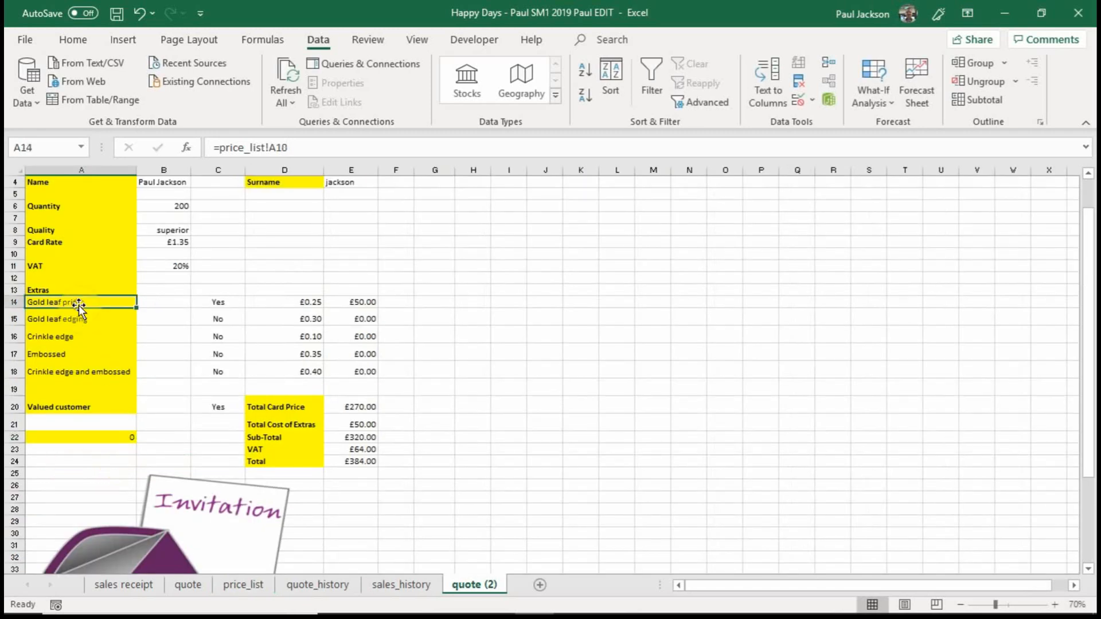
left_click(62, 436)
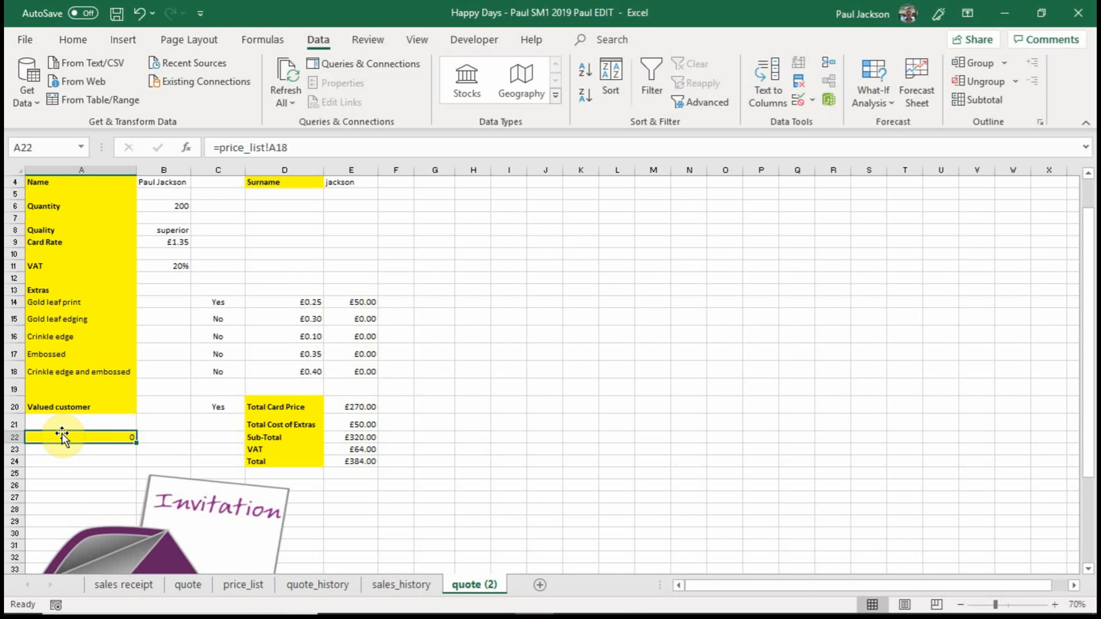
left_click(79, 302)
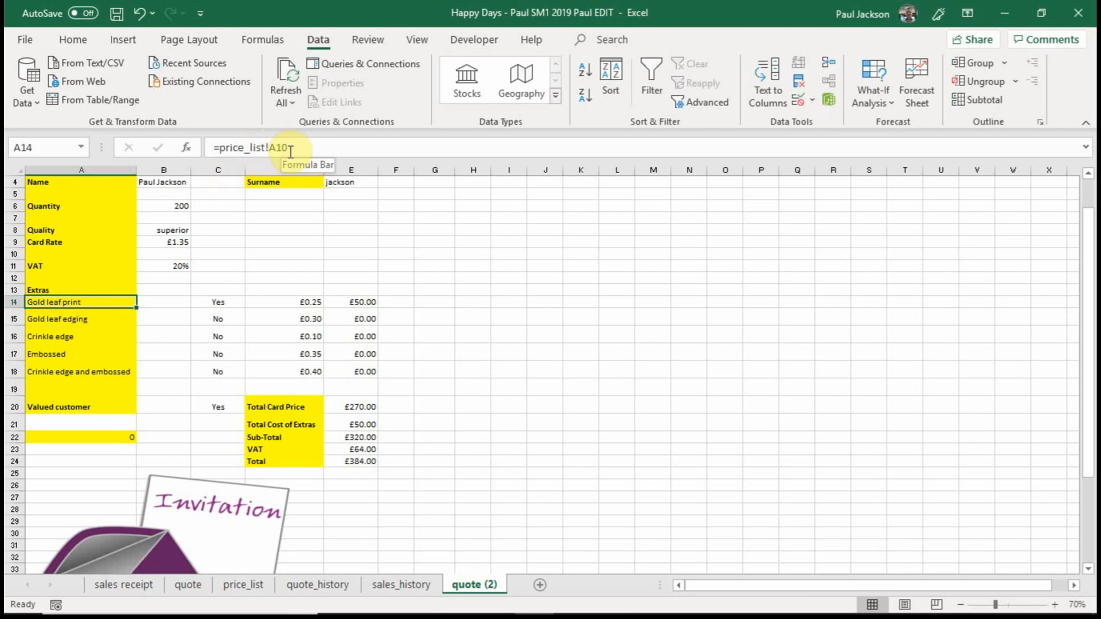
left_click(101, 435)
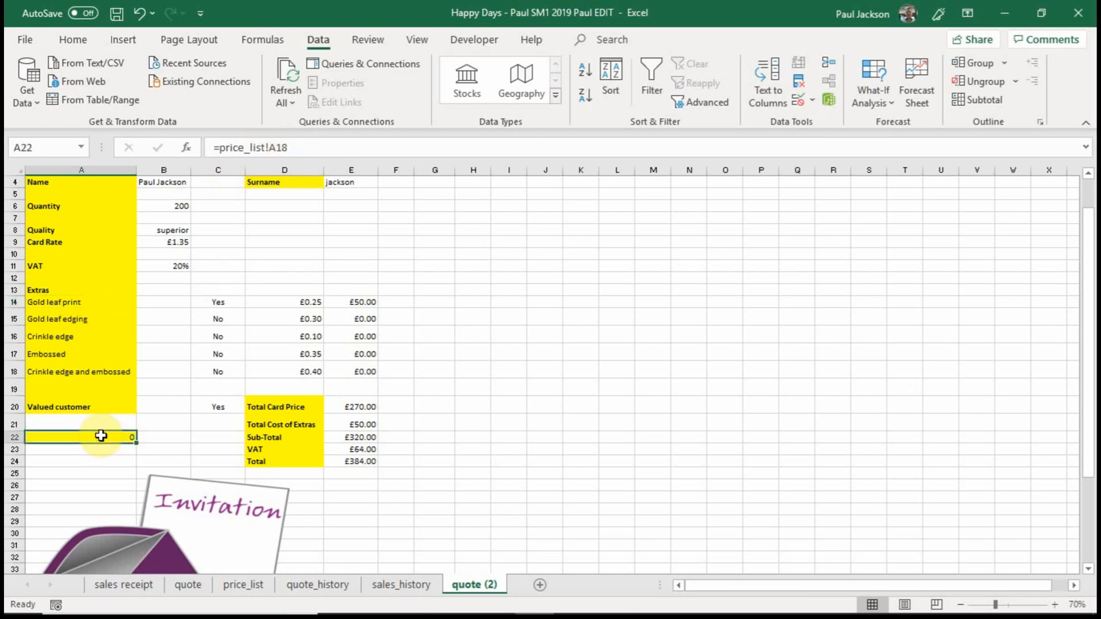
type("=price")
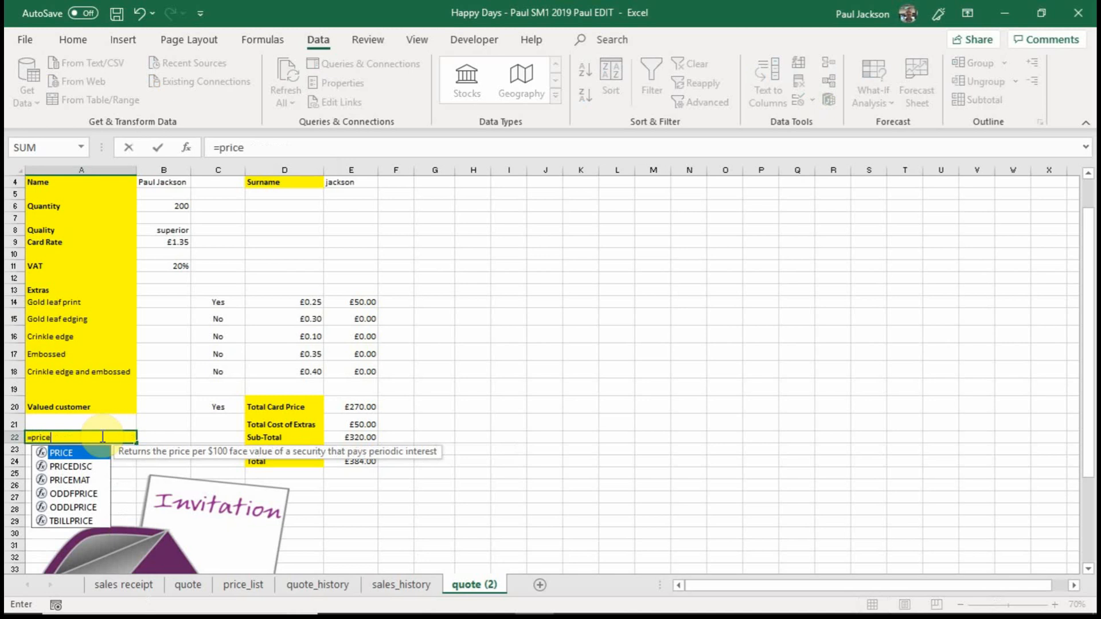
type("_list!A18")
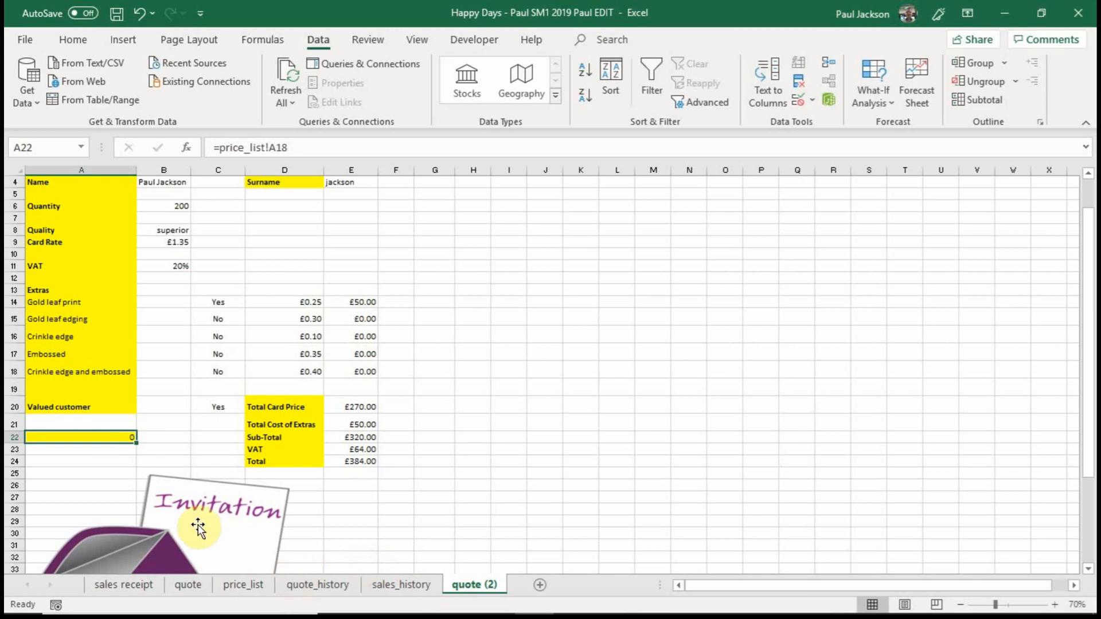
Link A22 on quote (2) to the Gold leaf print label in cell A10 of price_list.
type("=")
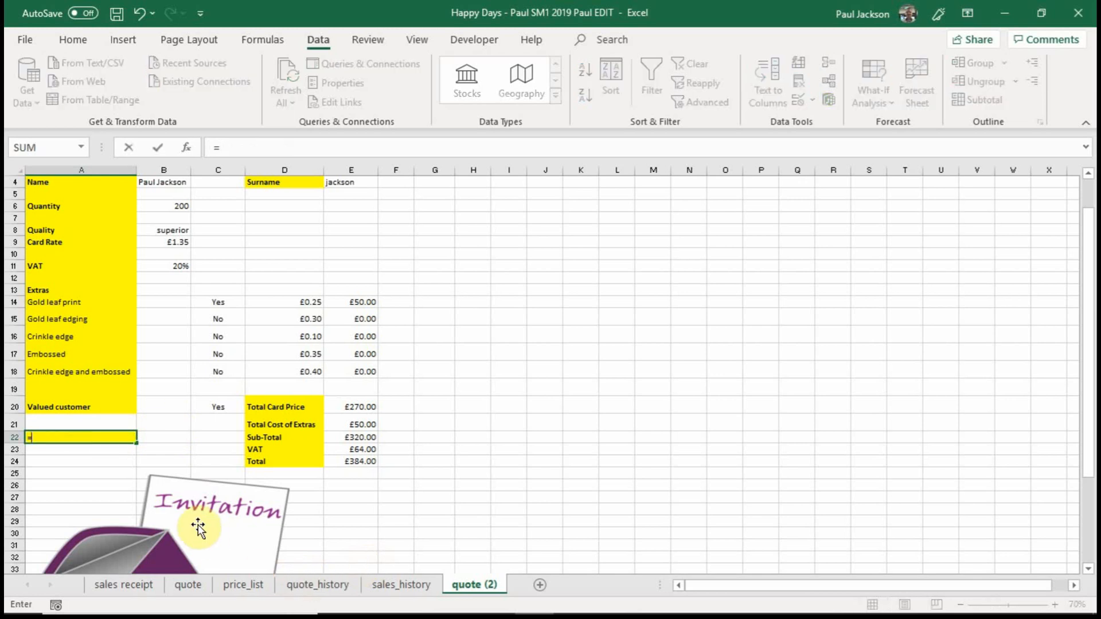
left_click(241, 587)
left_click(98, 277)
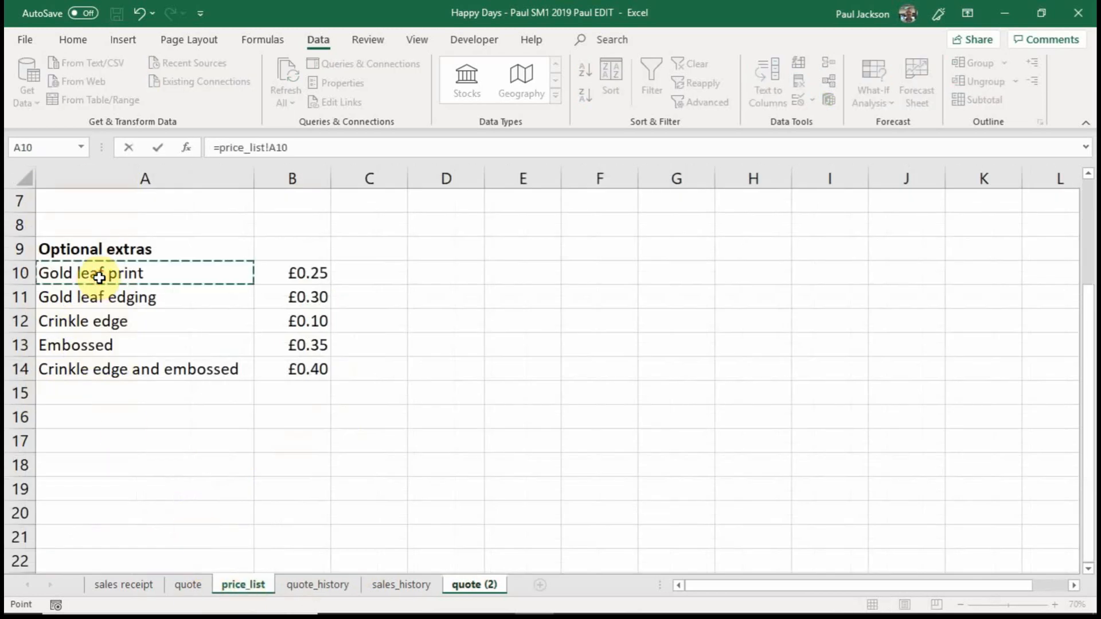
key("Return")
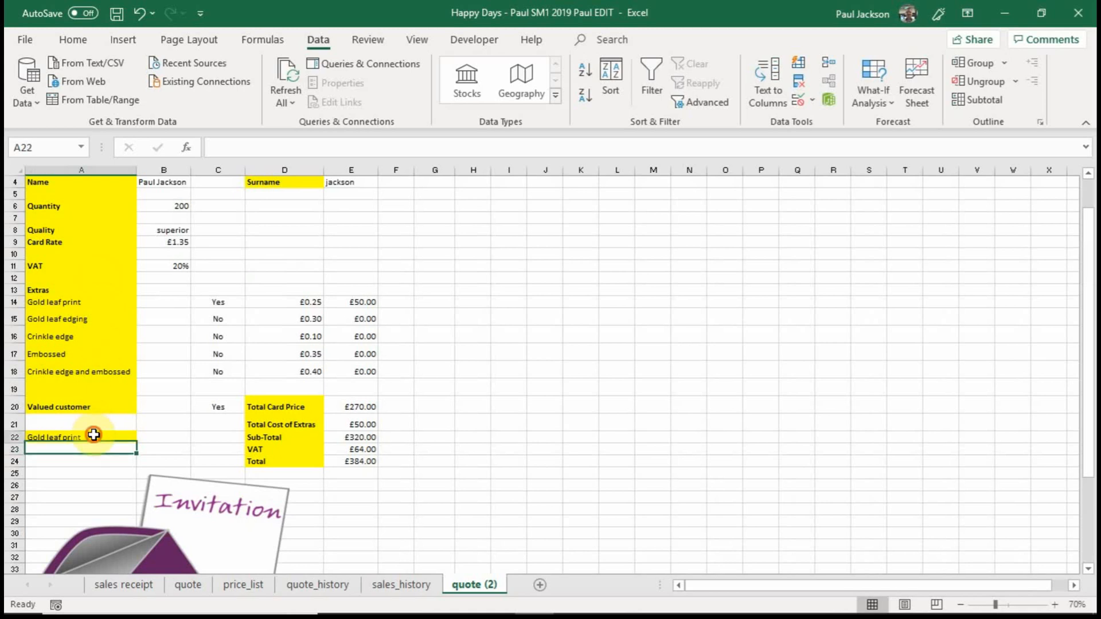
Make the reference in A22 absolute so the formula reads =price_list!$A$10.
left_click(93, 435)
left_click(271, 147)
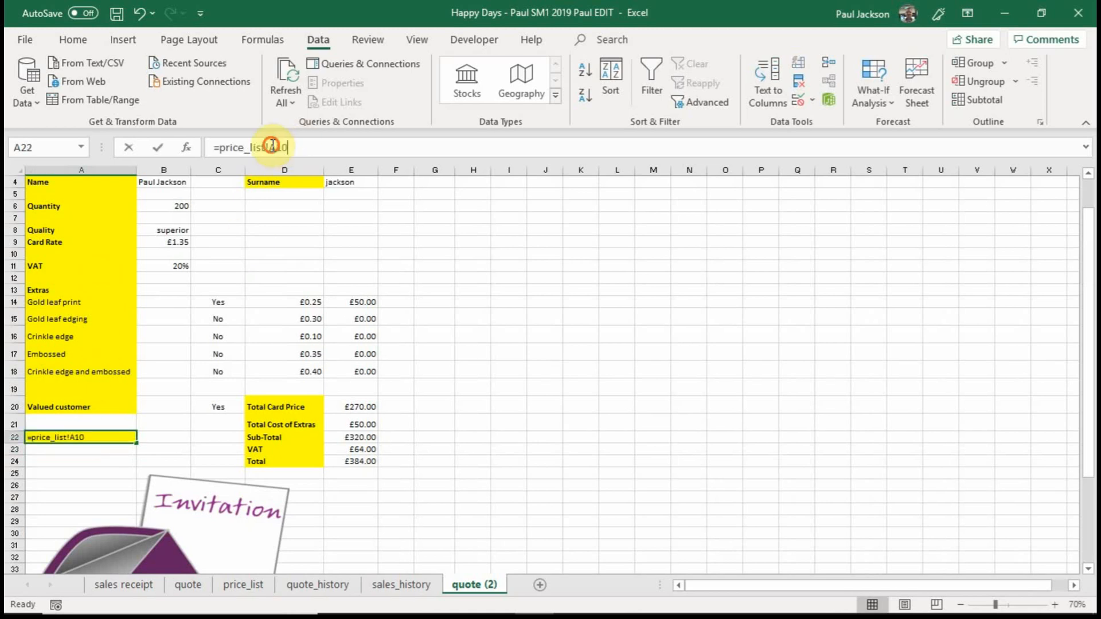
type("$")
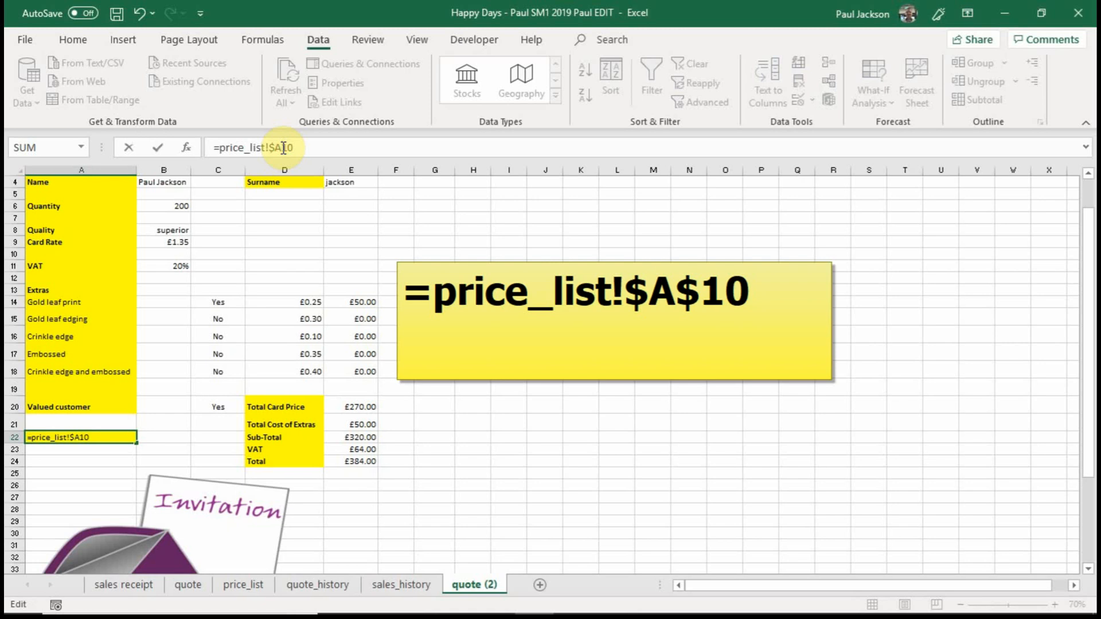
left_click(284, 148)
type("$")
left_click(94, 485)
Copy the absolute-reference formula from A22 into cells H6, L14, K18 and S12.
left_click(90, 437)
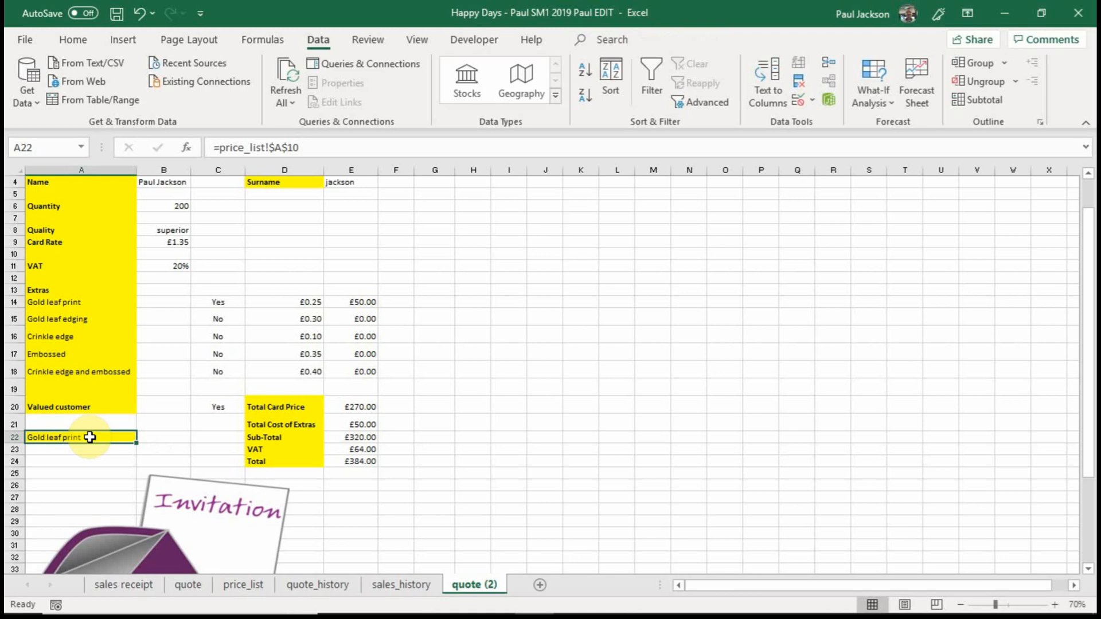
key("ctrl+c")
left_click(465, 206)
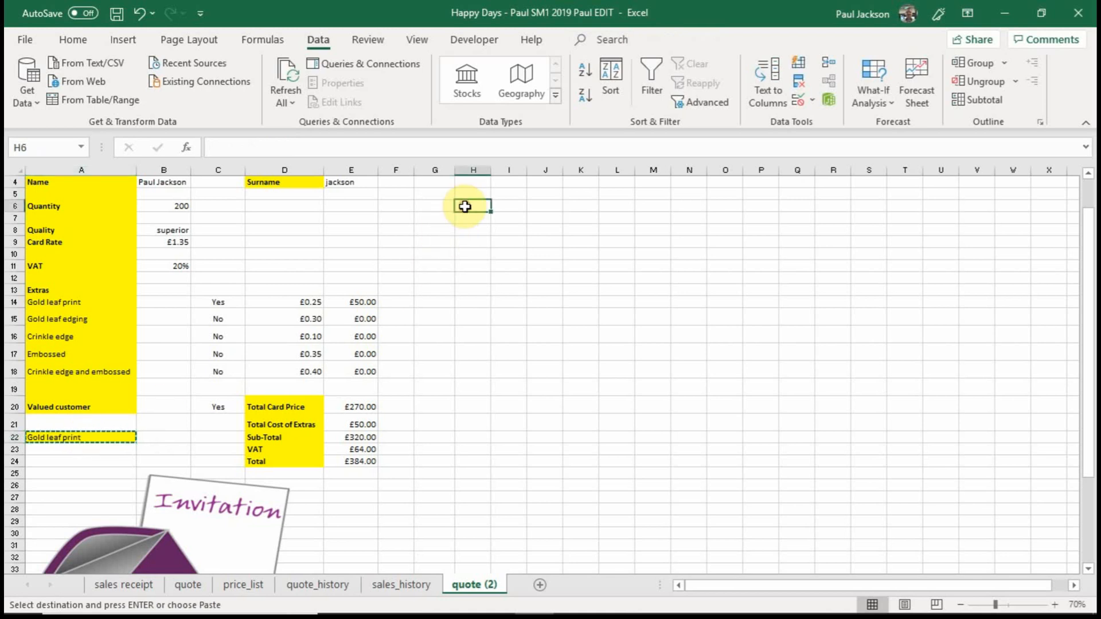
key("ctrl+v")
left_click(618, 300)
key("ctrl+v")
left_click(571, 369)
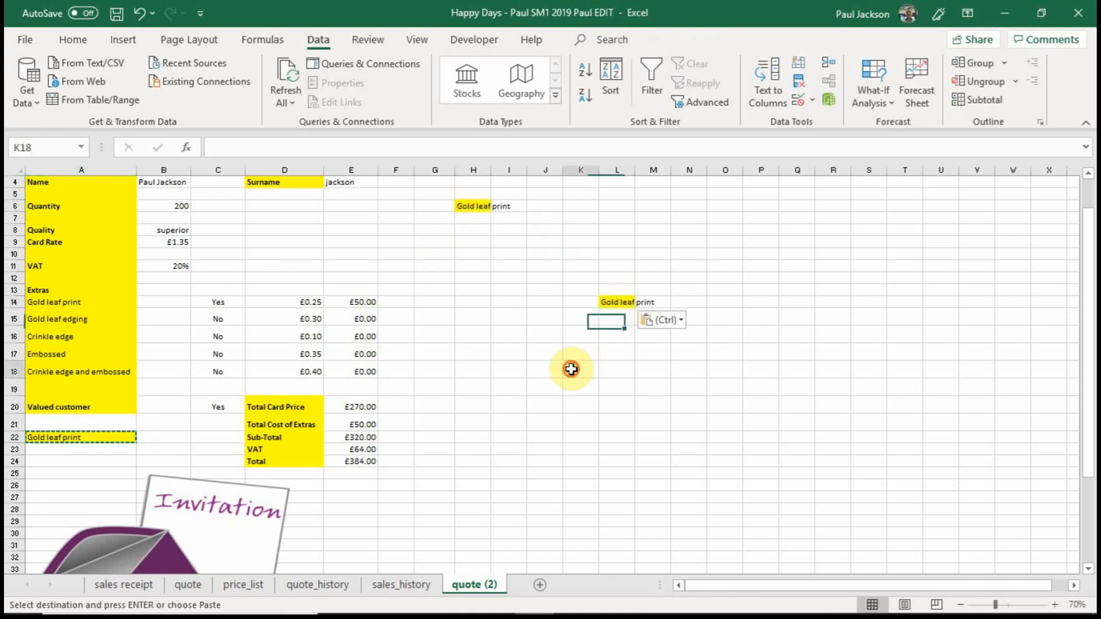
key("ctrl+v")
left_click(873, 280)
key("ctrl+v")
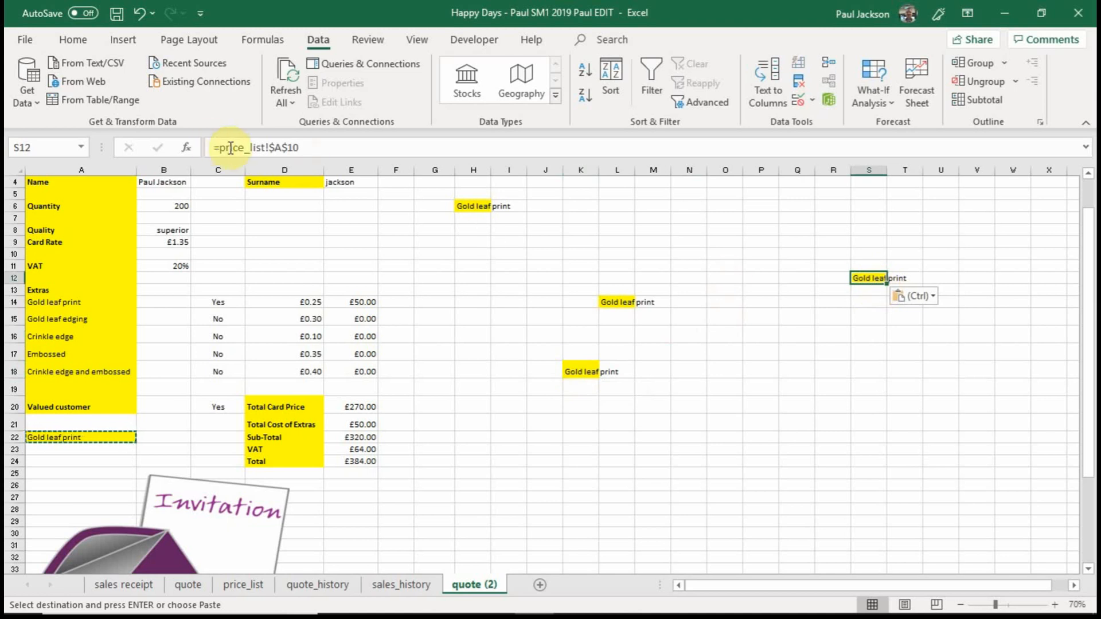
left_click_drag(213, 148, 322, 147)
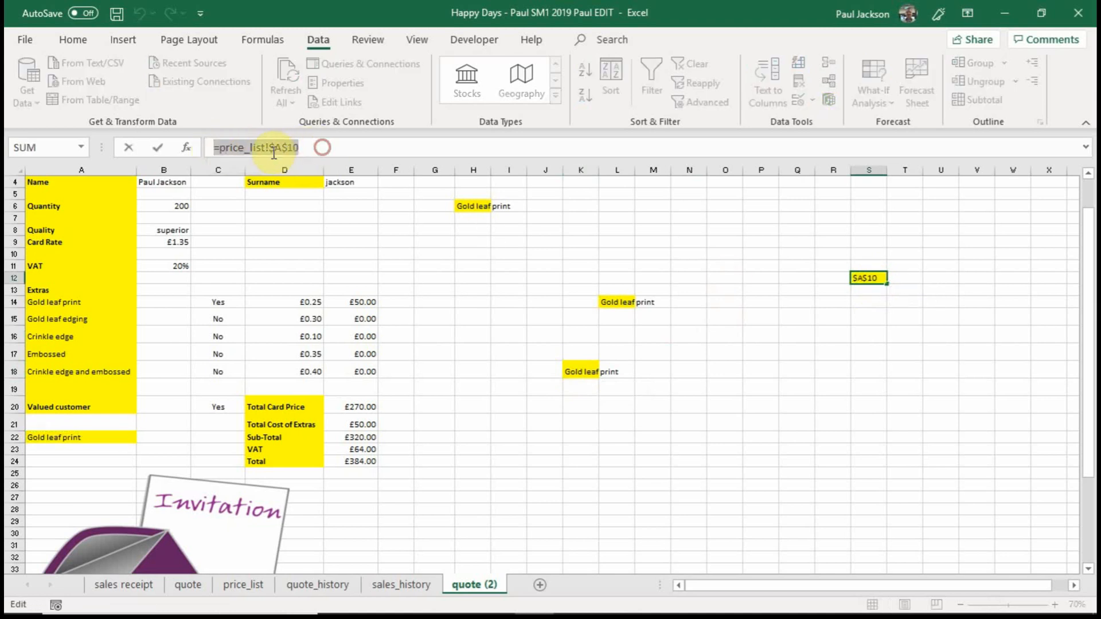
type("=")
left_click(874, 253)
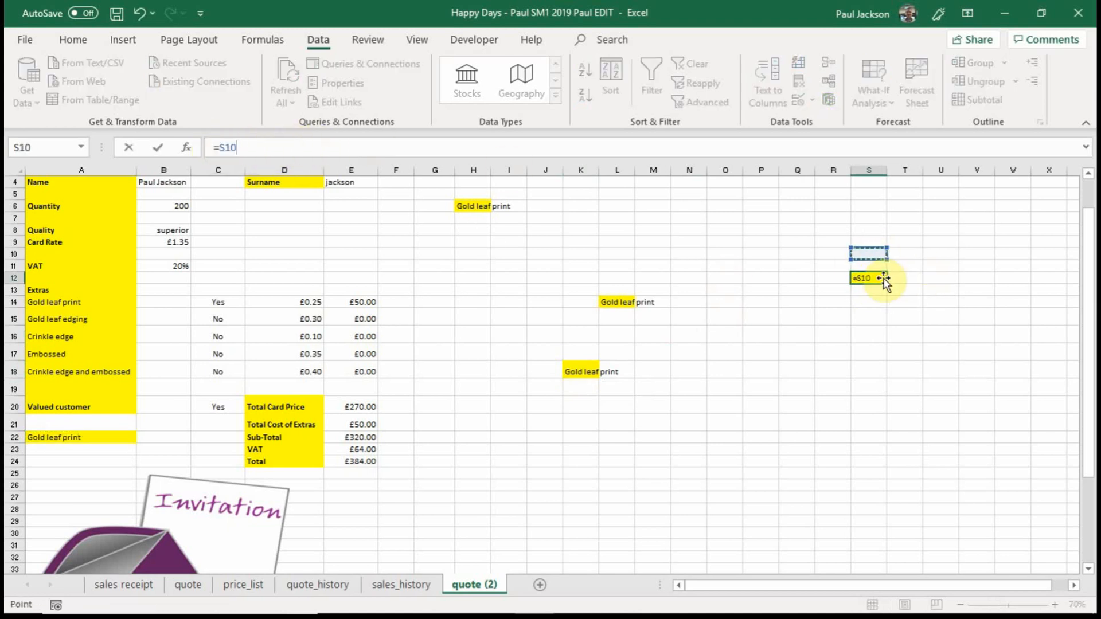
key("Escape")
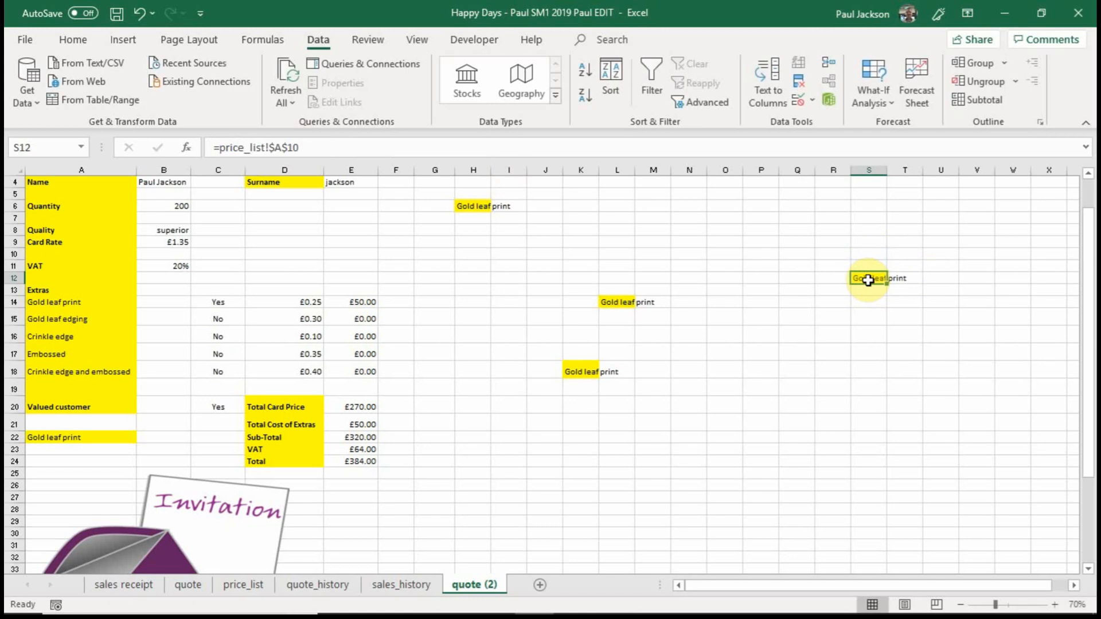